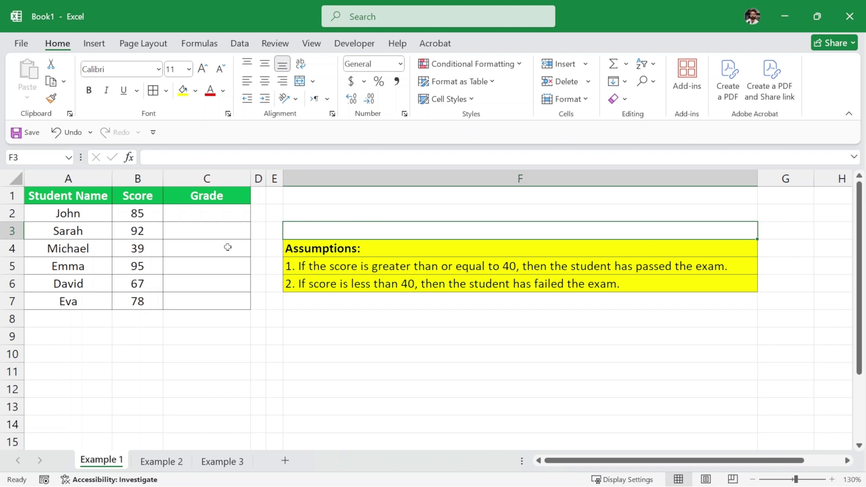
- Review the empty Grade column and the pass and fail assumptions in F4:F6 on the Example 1 sheet
click(190, 216)
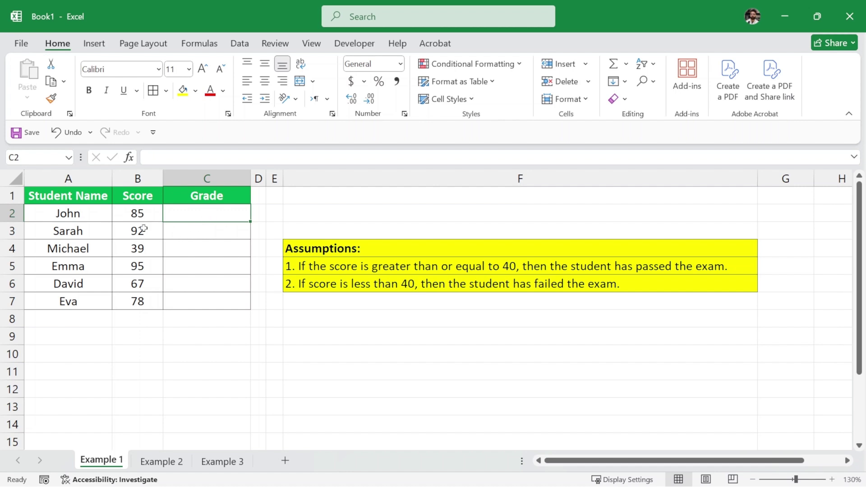
click(368, 232)
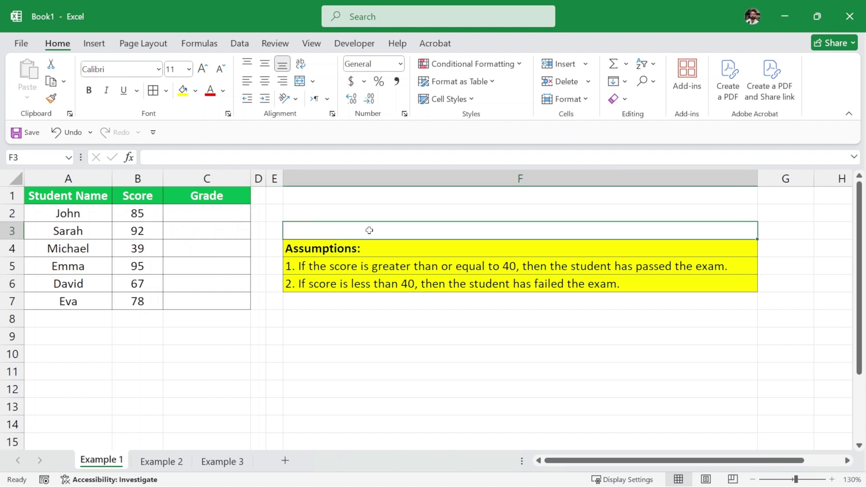
click(378, 244)
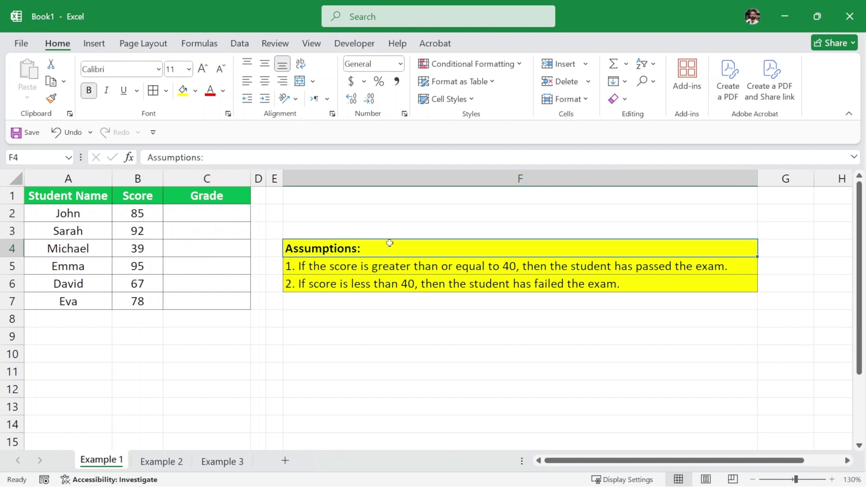
click(368, 266)
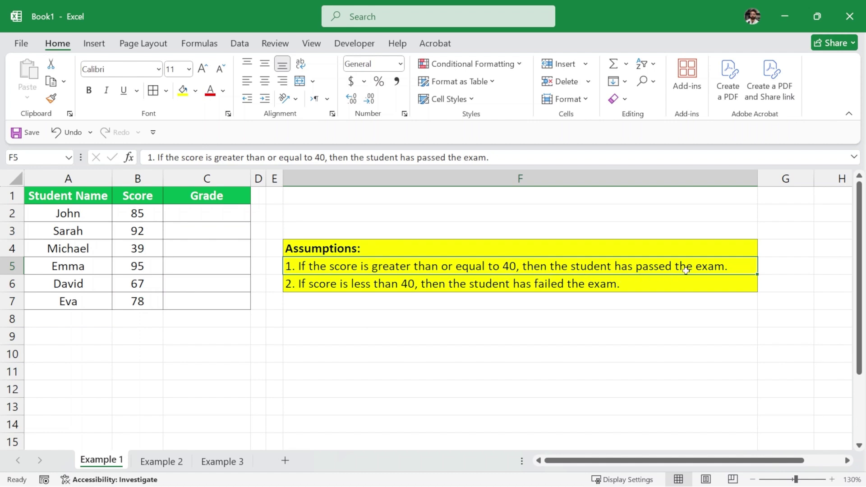
click(344, 289)
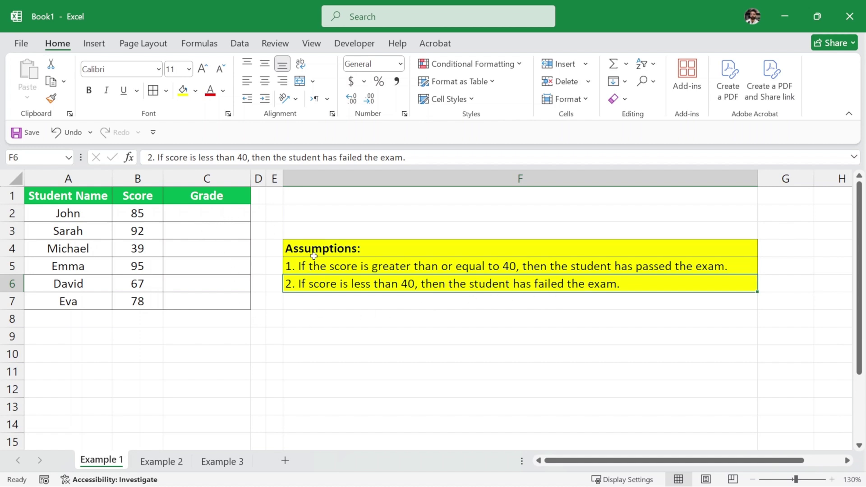
- Insert the IF function into cell C2, the first cell of the Grade column
click(203, 215)
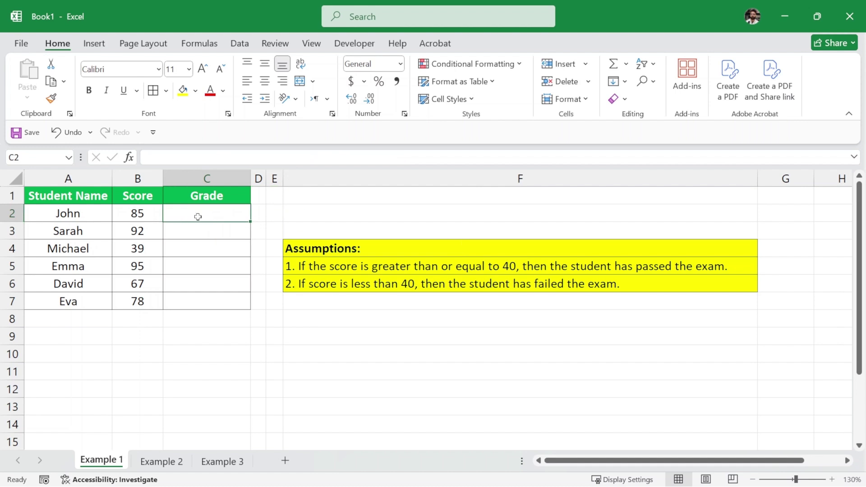
click(130, 158)
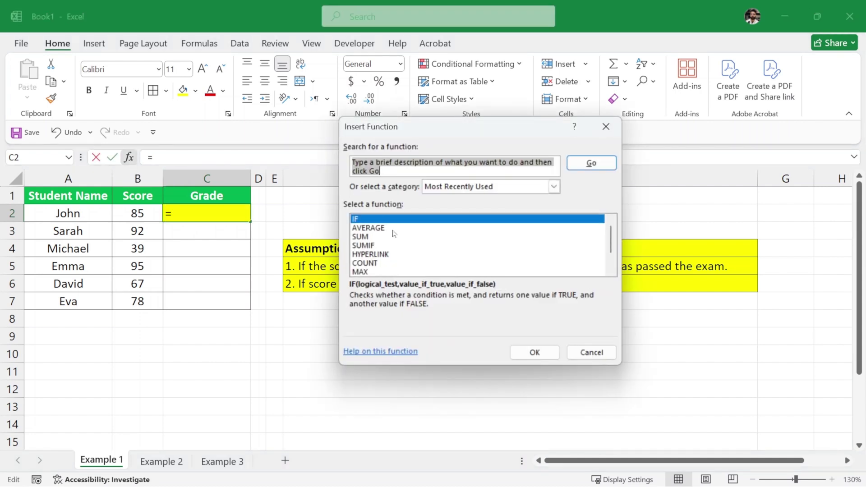
click(371, 220)
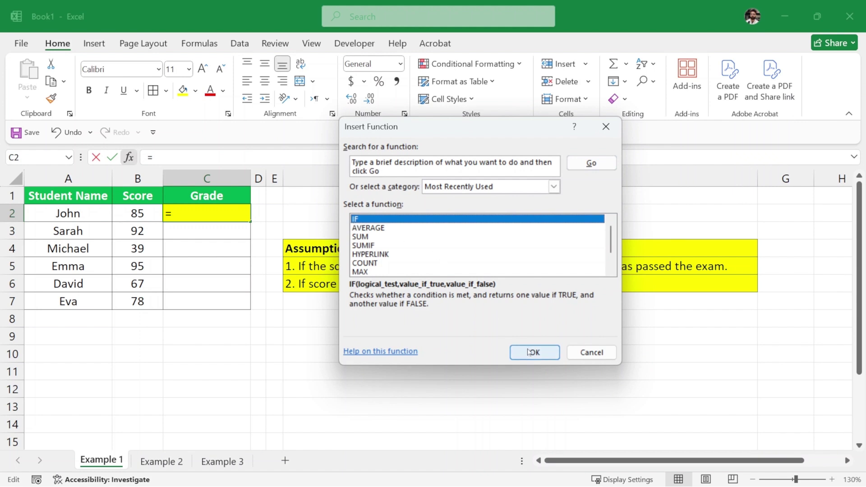
click(530, 352)
drag(410, 158, 388, 152)
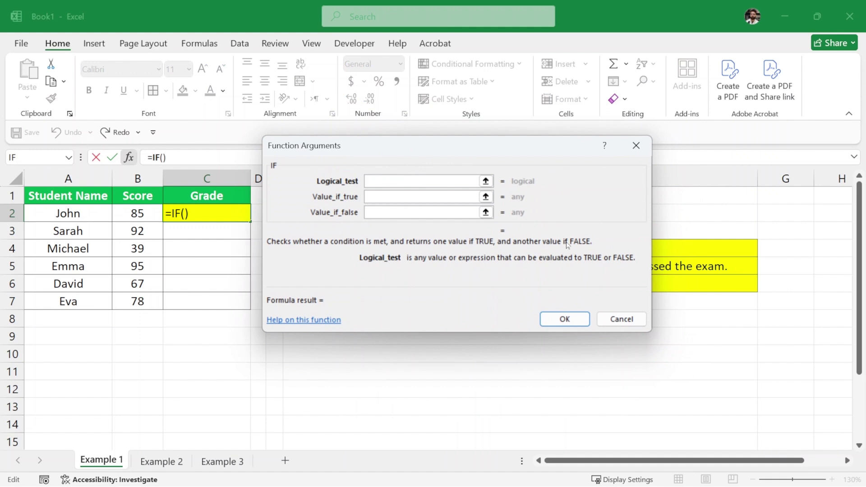
drag(392, 149, 375, 144)
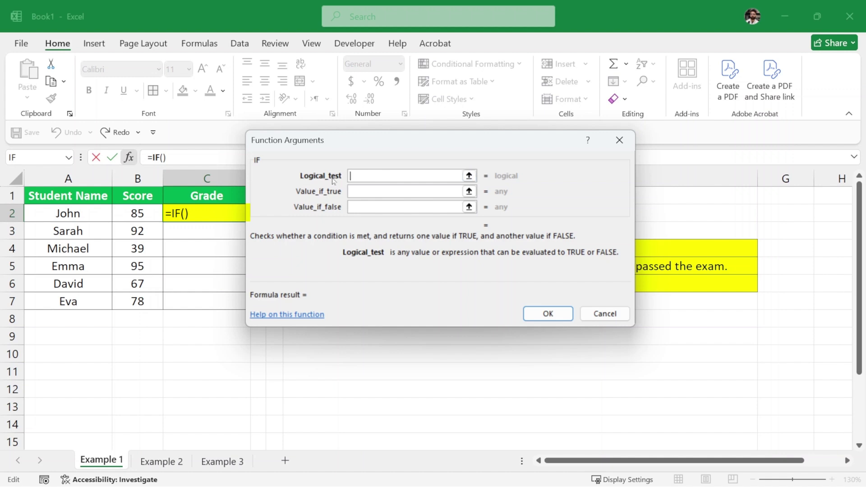
drag(311, 148, 329, 145)
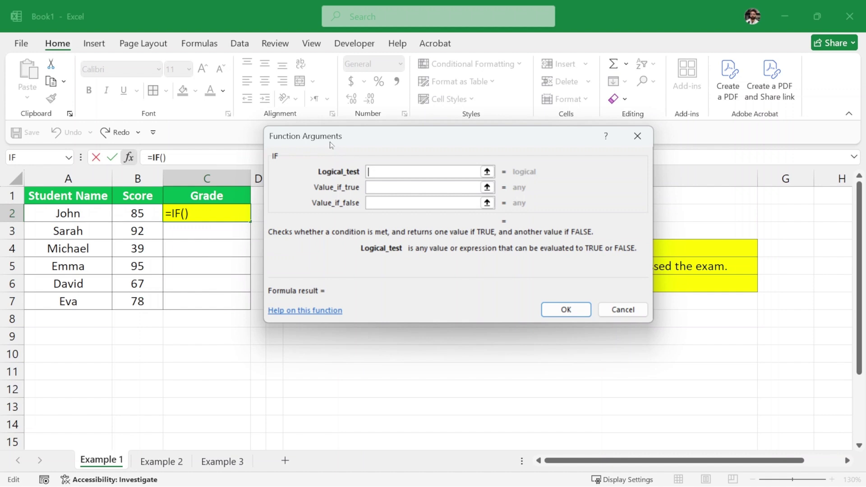
drag(339, 144, 358, 140)
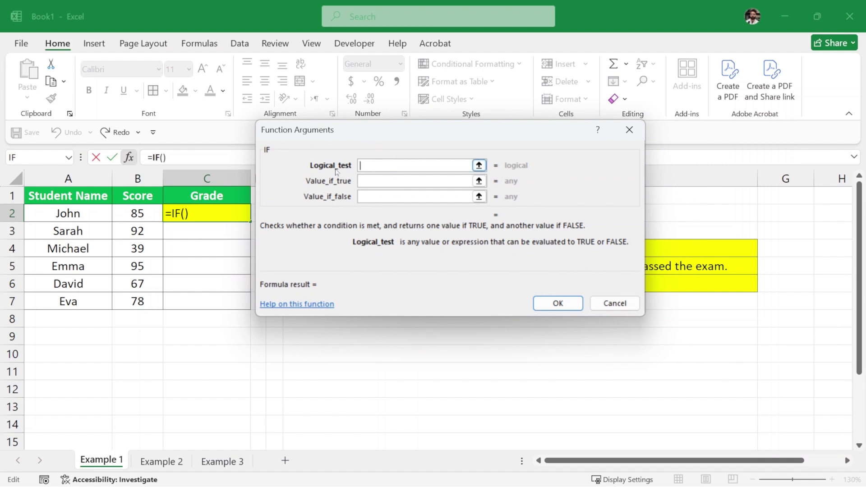
- Set the IF function's logical test to B2>=40
click(147, 212)
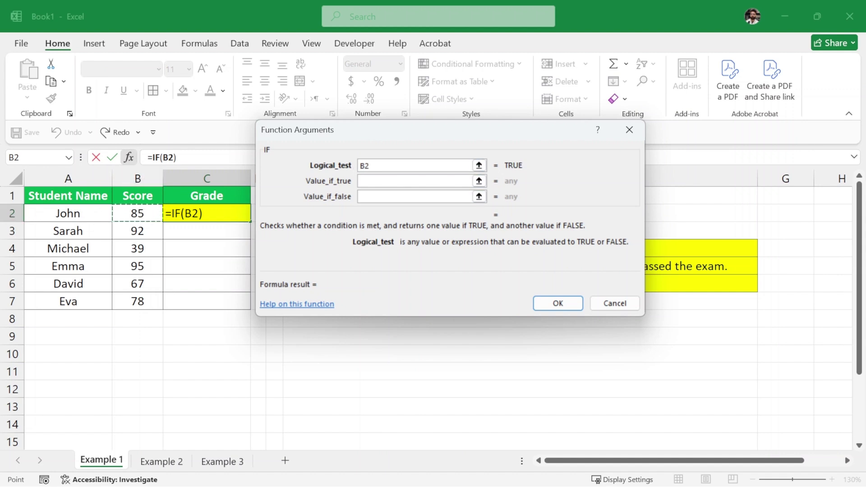
text(>)
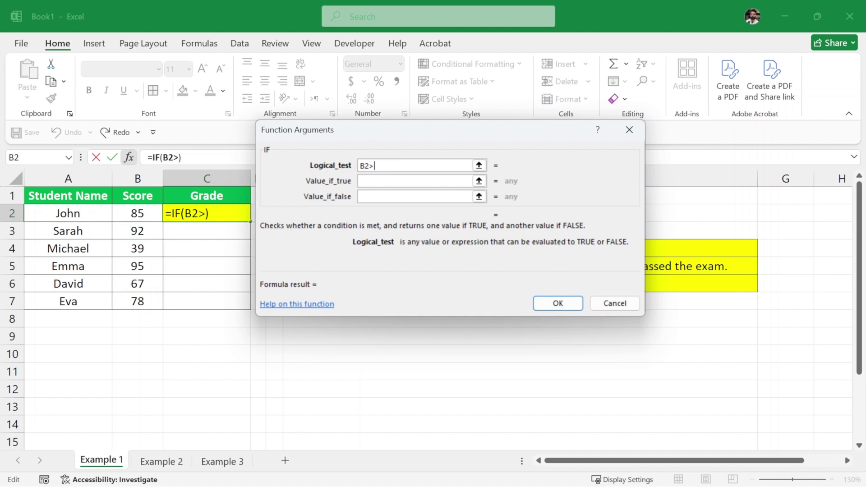
text(=40)
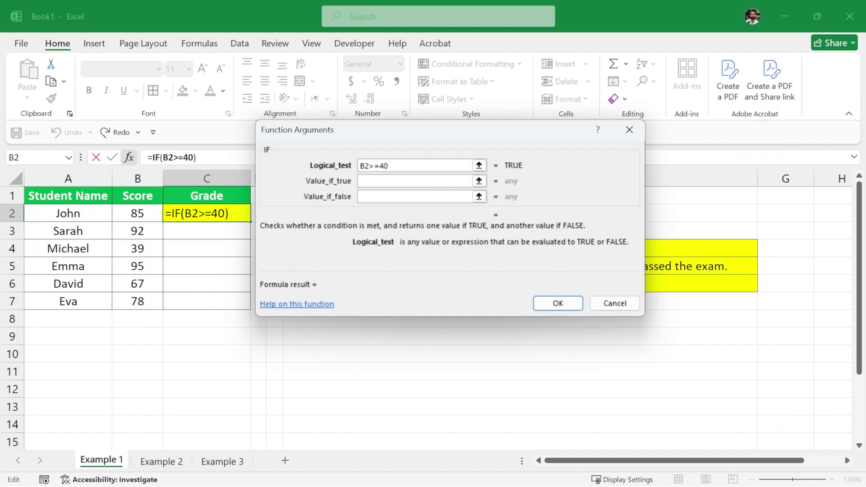
- Have the IF function return "PASS" when true and "FAIL" when false, and complete the formula in C2
drag(405, 136, 413, 63)
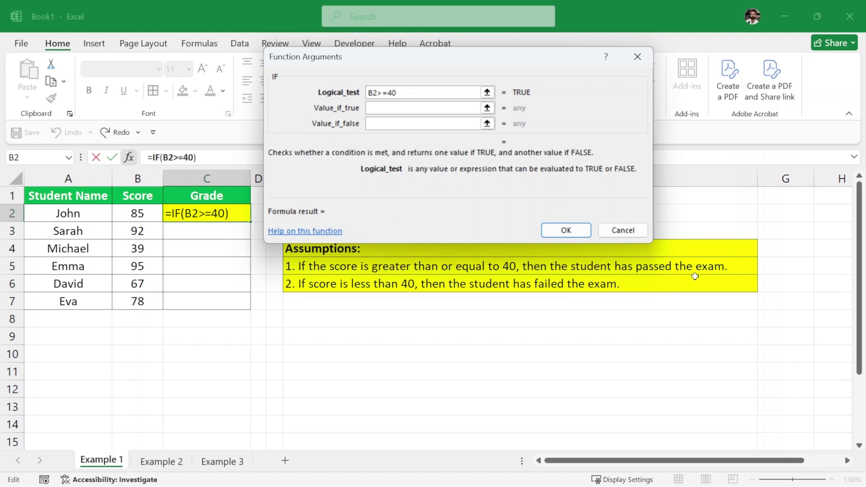
click(392, 107)
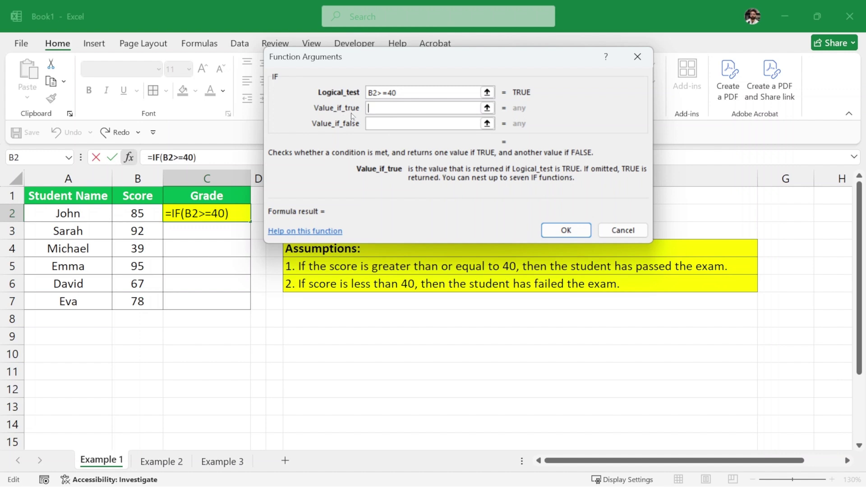
text("PASS")
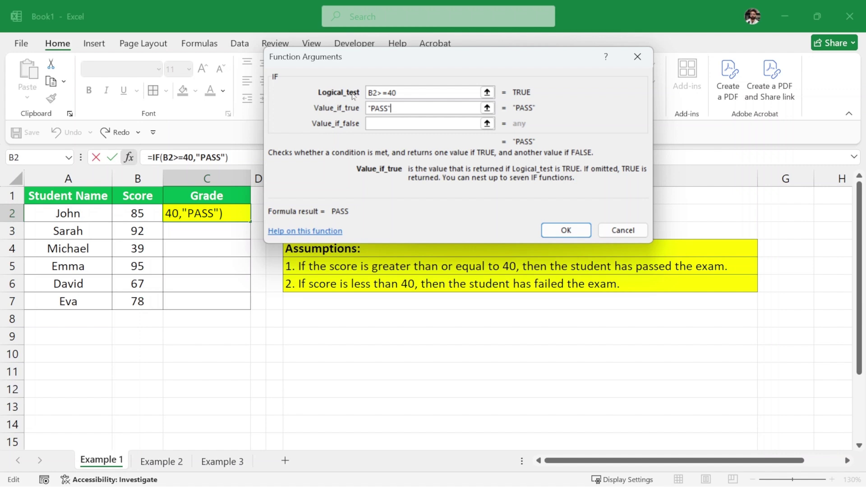
click(372, 129)
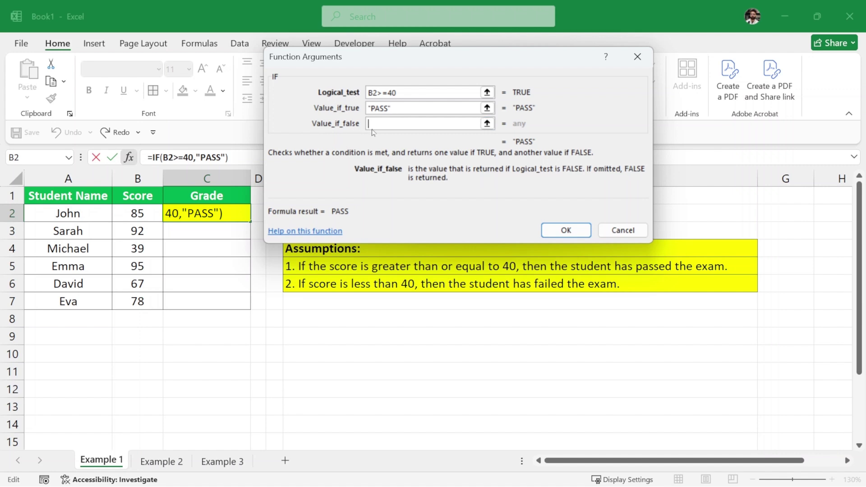
text("FAIL")
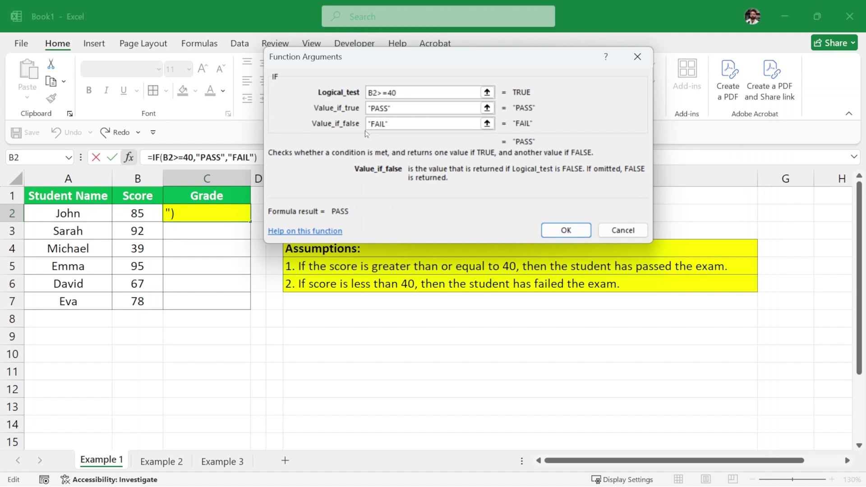
click(565, 231)
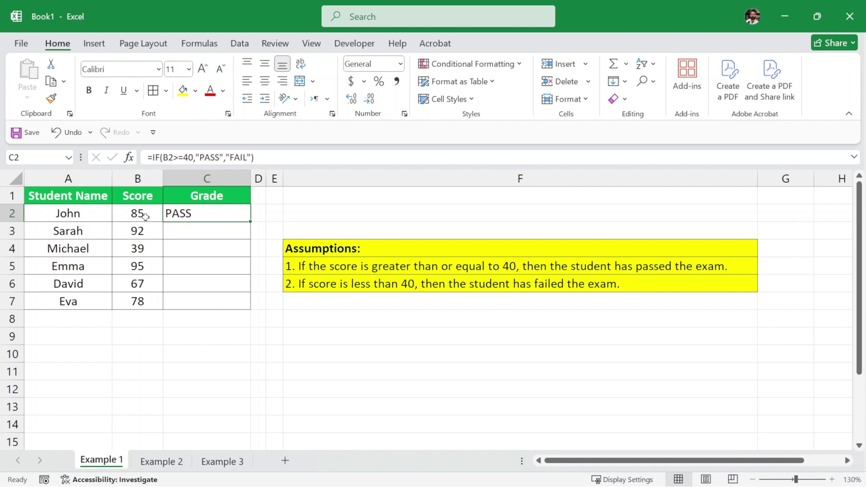
- Fill the grade formula from C2 down through C7
click(206, 235)
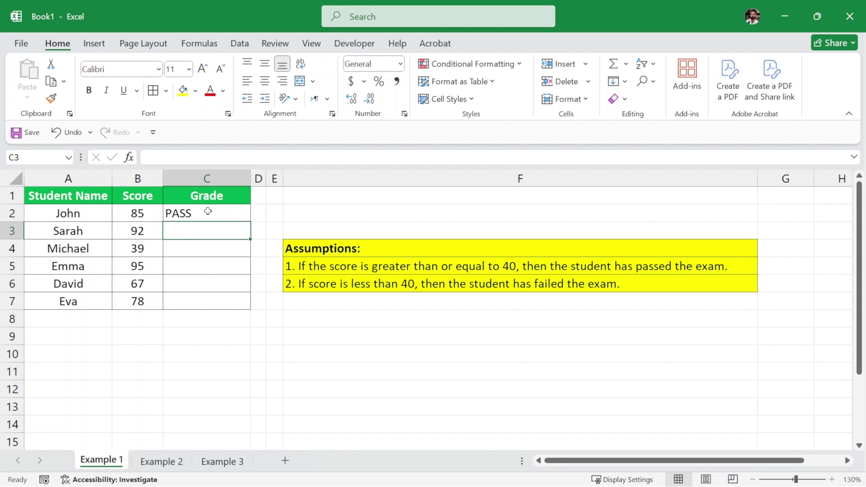
click(208, 212)
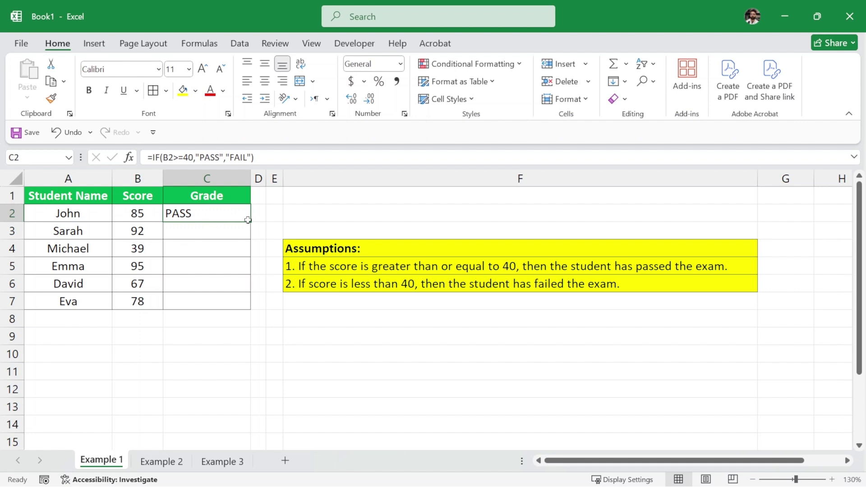
drag(250, 221, 249, 305)
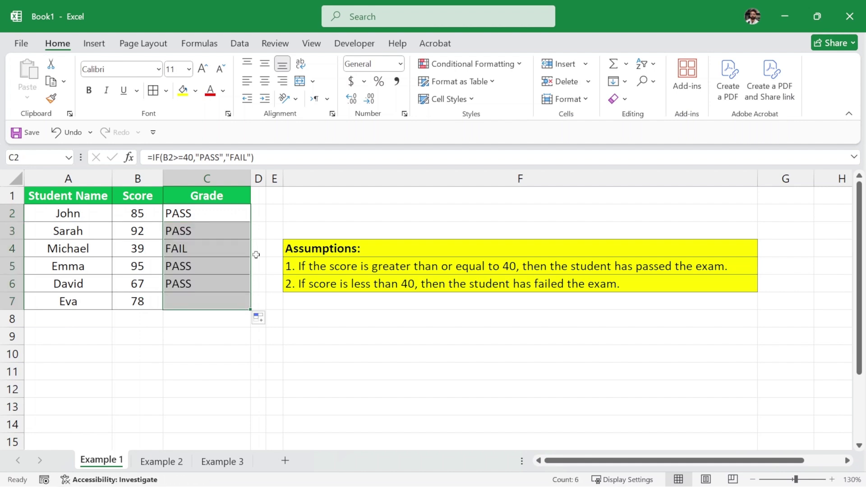
click(305, 211)
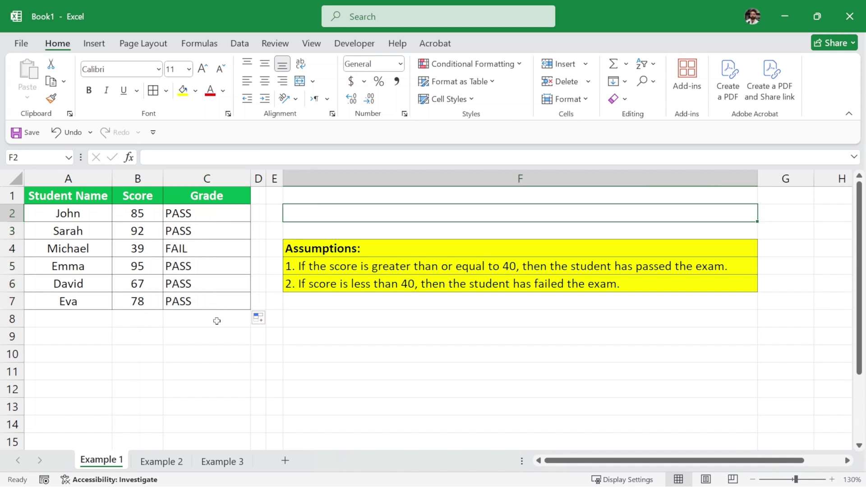
- Check the score and the calculated grade of the student in row 4
click(217, 347)
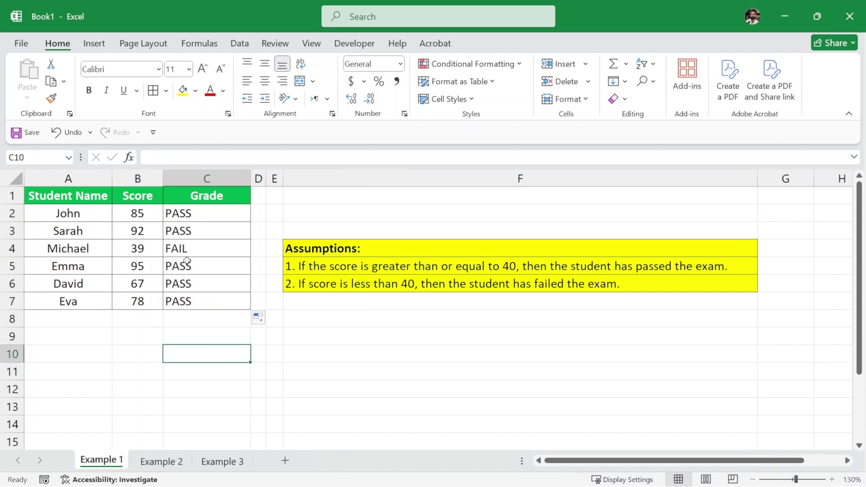
click(88, 249)
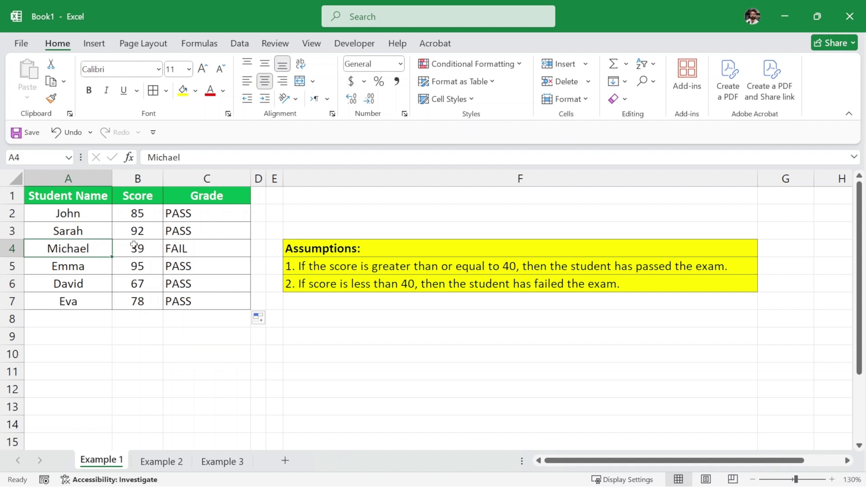
click(148, 246)
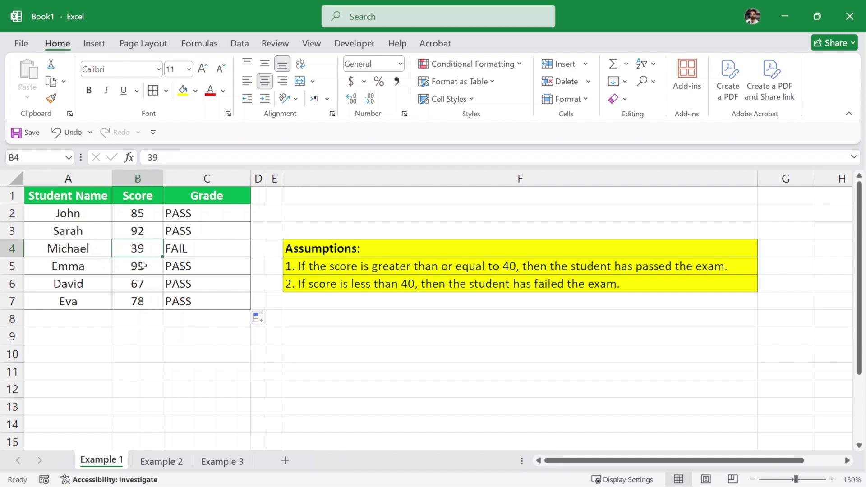
click(223, 251)
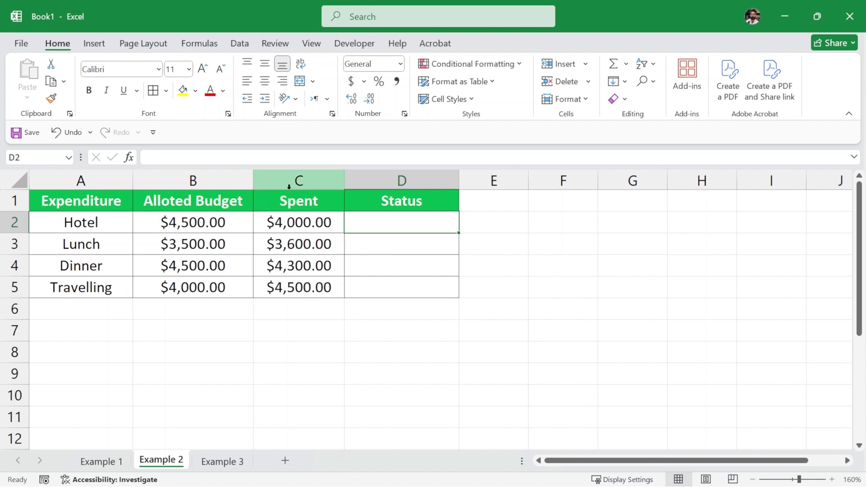
- Examine the empty Status column and the Hotel row's allotted budget and spent amounts on the Example 2 sheet
click(380, 253)
click(382, 230)
click(382, 251)
click(382, 223)
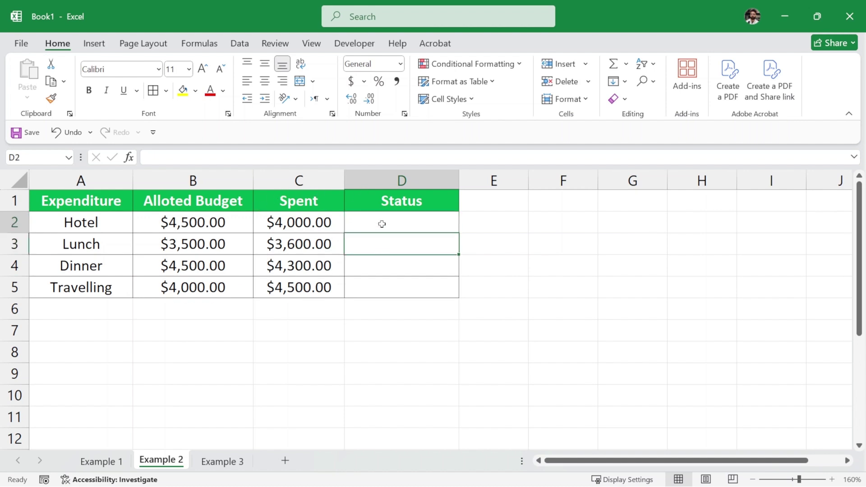
click(90, 223)
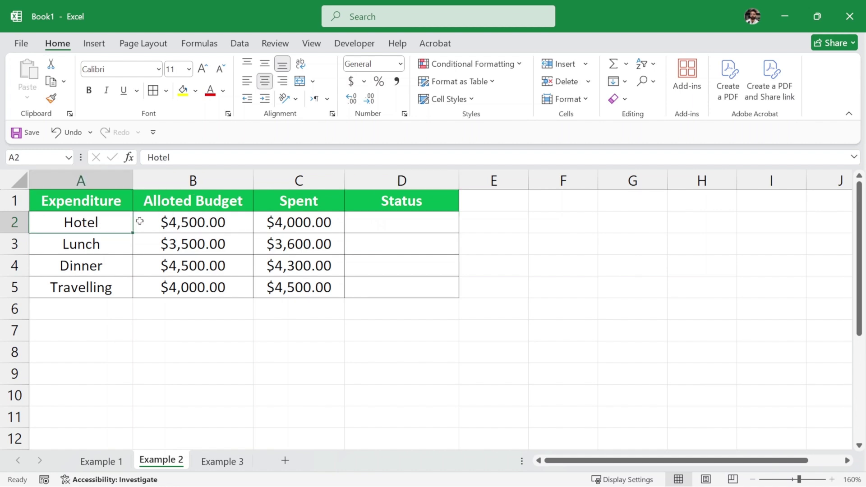
click(172, 223)
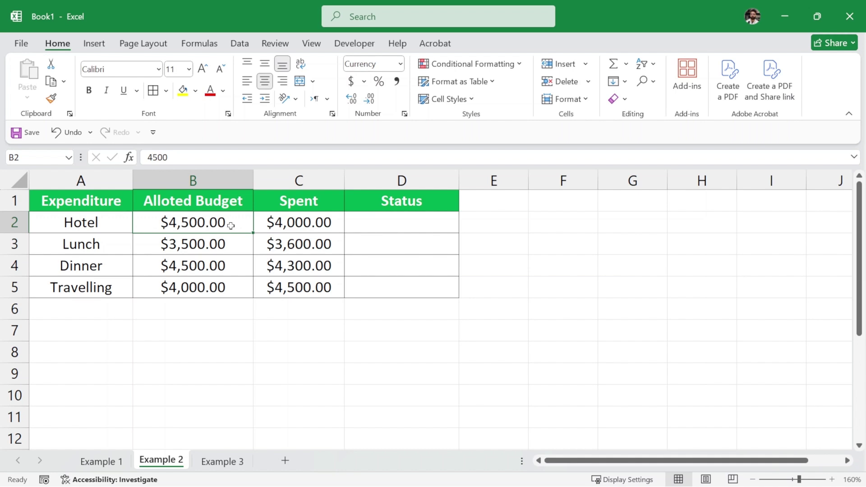
click(291, 224)
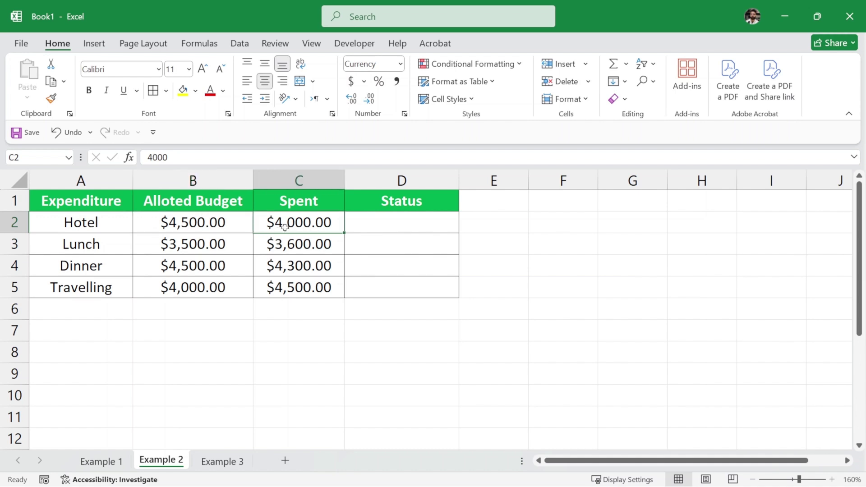
click(213, 228)
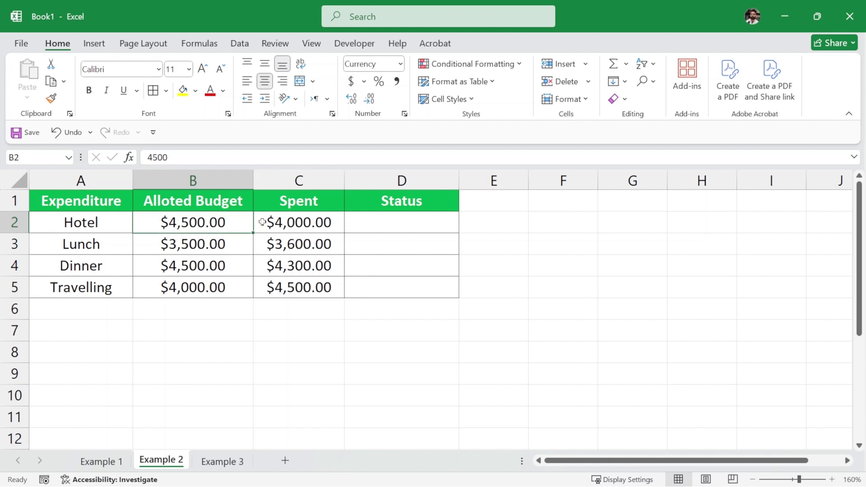
click(290, 222)
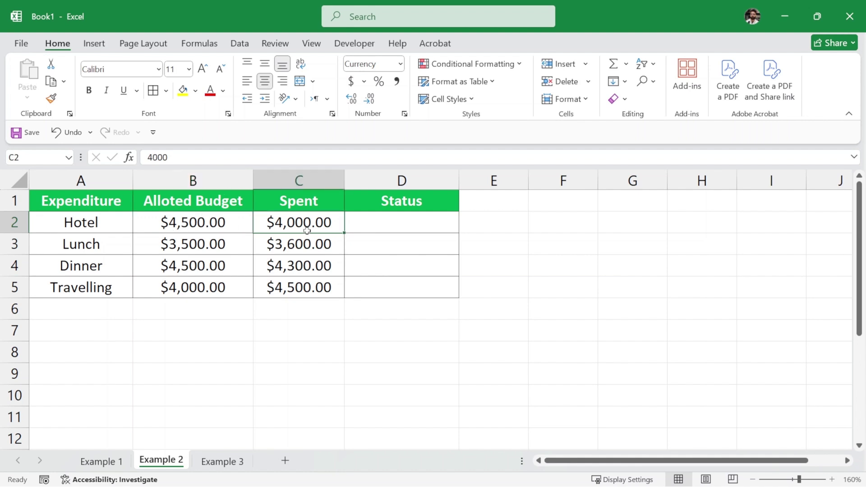
- Enter "In Budget" by hand as the Hotel row's status in D2
click(371, 222)
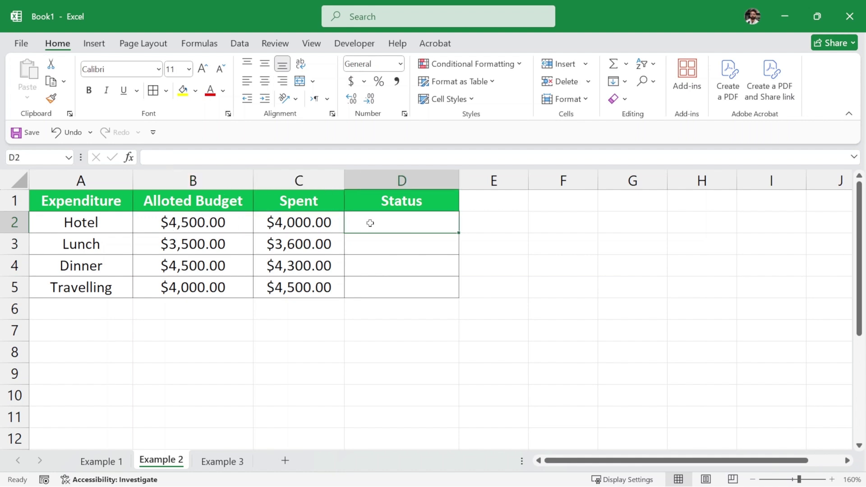
text(In)
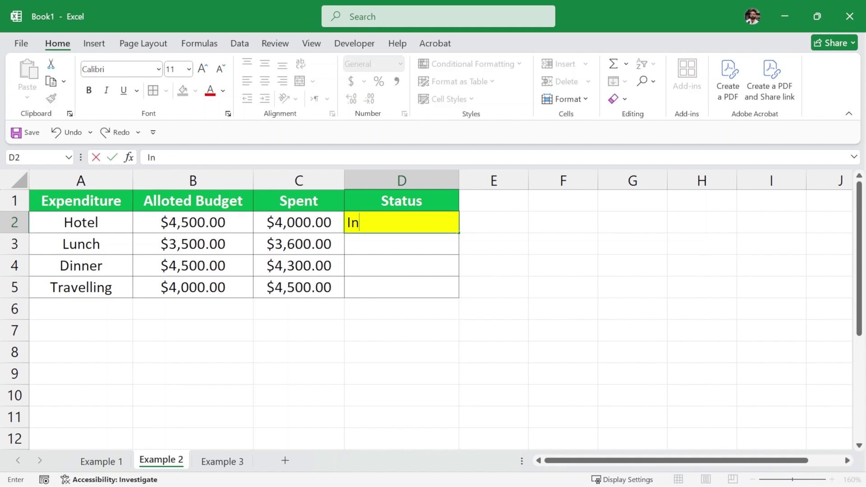
text( Bu)
key(Return)
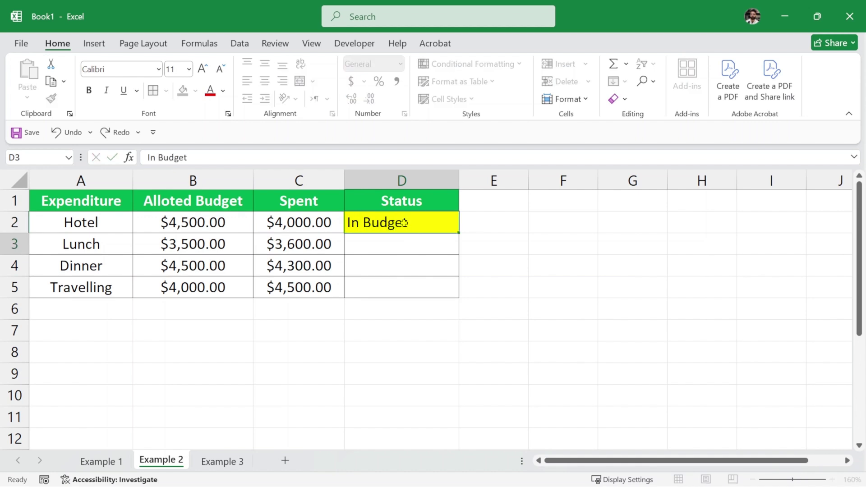
- Compare the Lunch row's allotted budget with its spent amount and enter "Over Budget" by hand as its status in D3
click(114, 245)
click(231, 242)
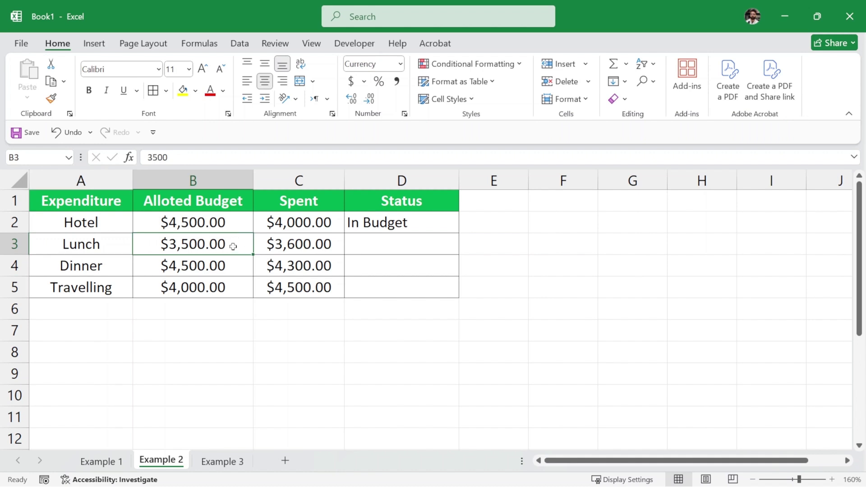
click(335, 248)
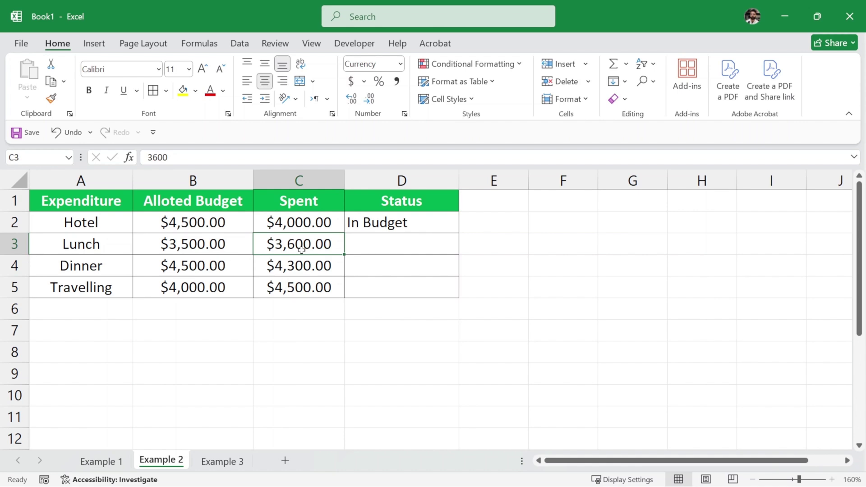
click(376, 242)
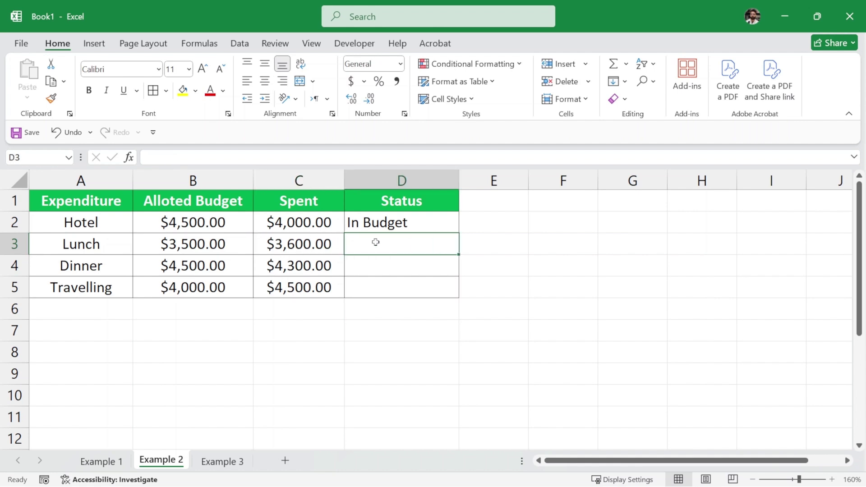
text(OVer )
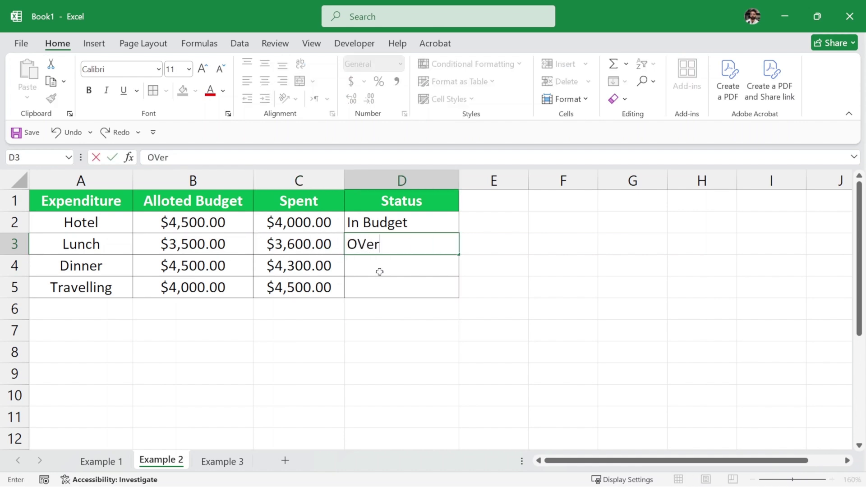
text(Budget)
key(Return)
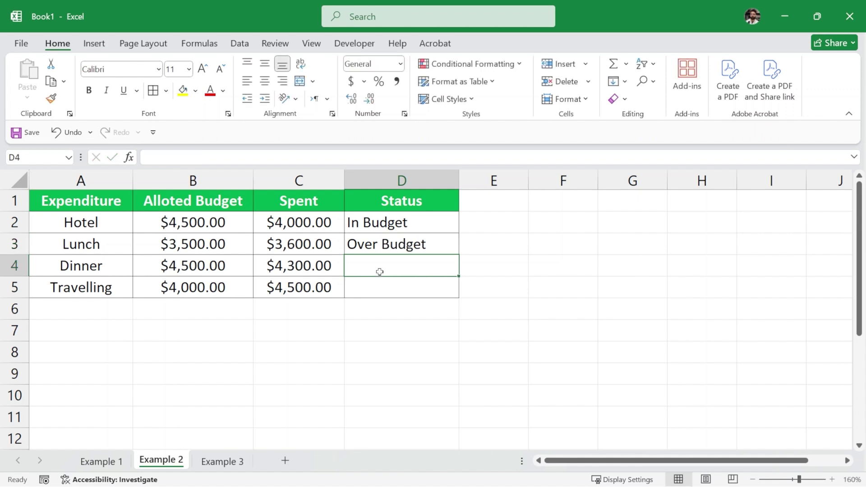
click(440, 245)
click(436, 220)
click(434, 237)
click(433, 225)
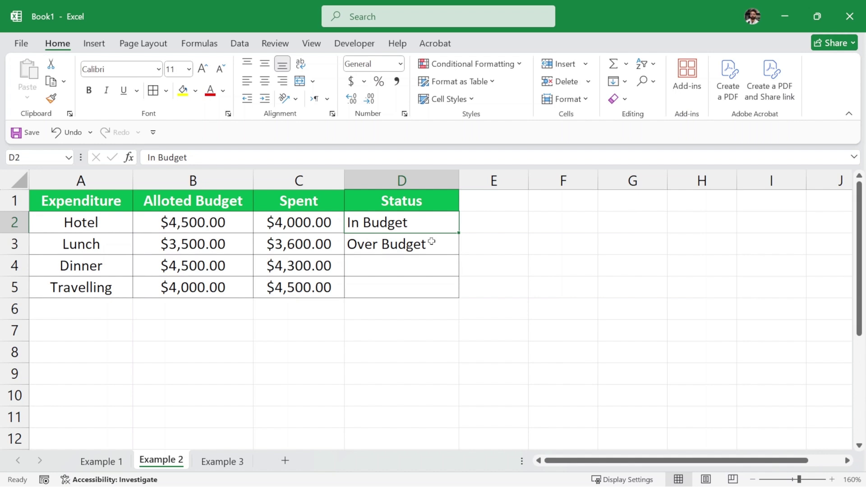
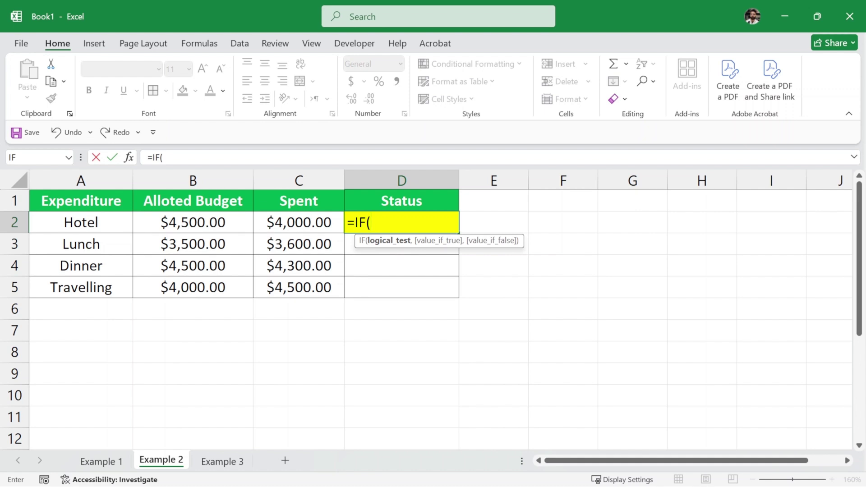
- Set the logical test of the IF formula in D2 to C2>B2, comparing the spent amount with the allotted budget
click(317, 222)
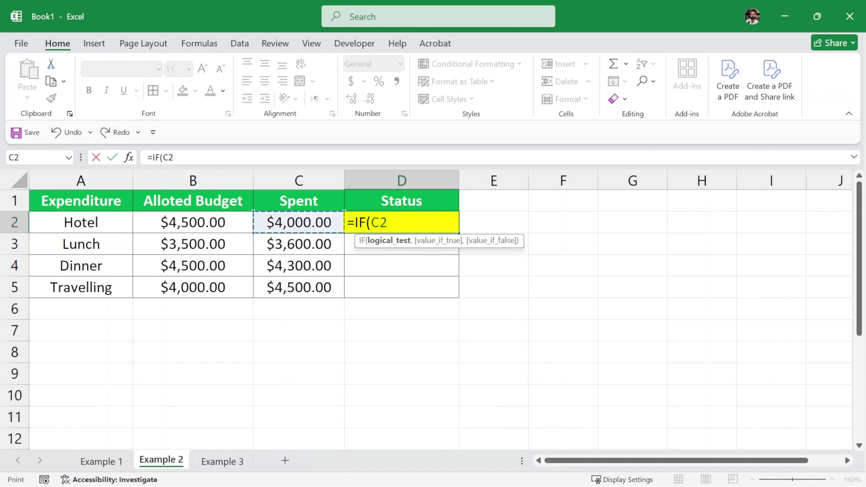
text(>)
click(207, 219)
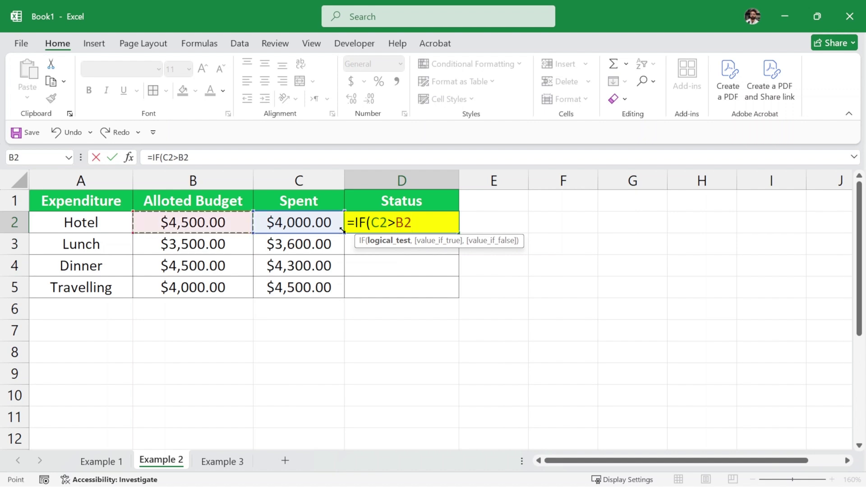
text(,)
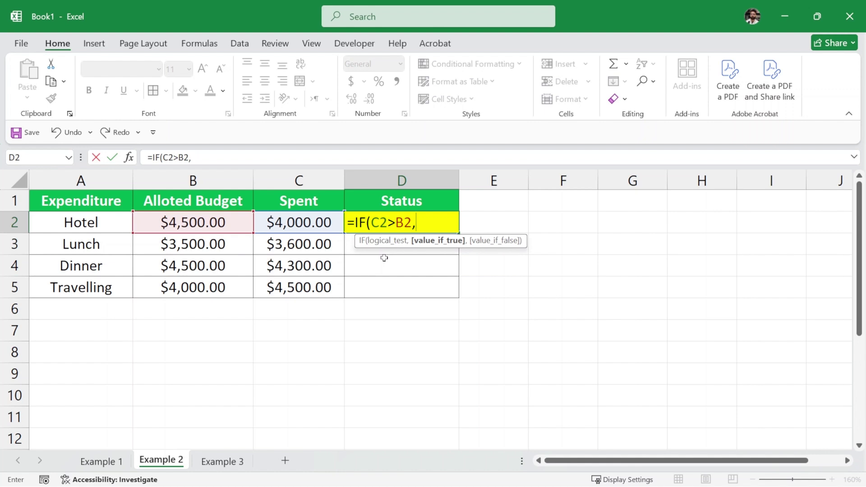
- Have the IF function return "Over Budget" when true and "In Budget" when false, and complete the formula in D2
text("Over Budget",)
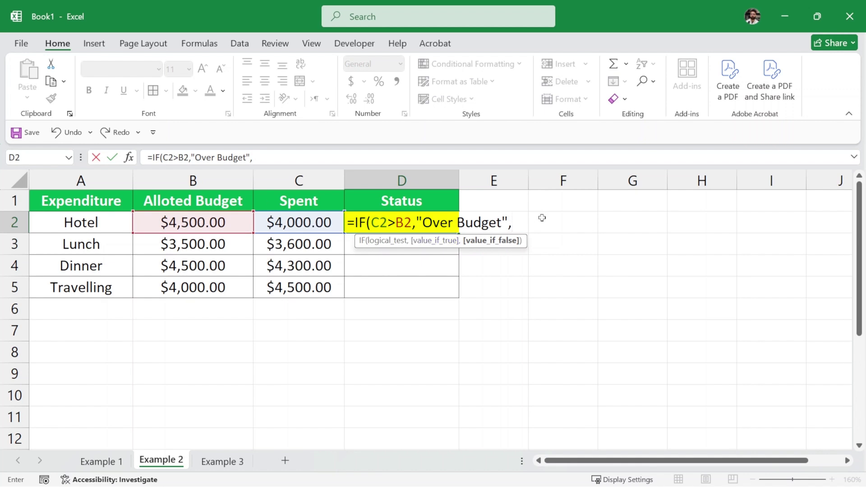
text(In Budget)
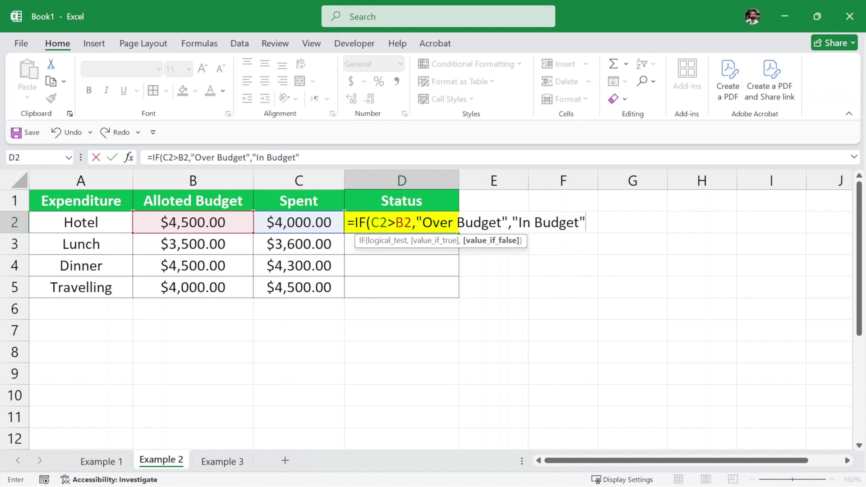
text("))
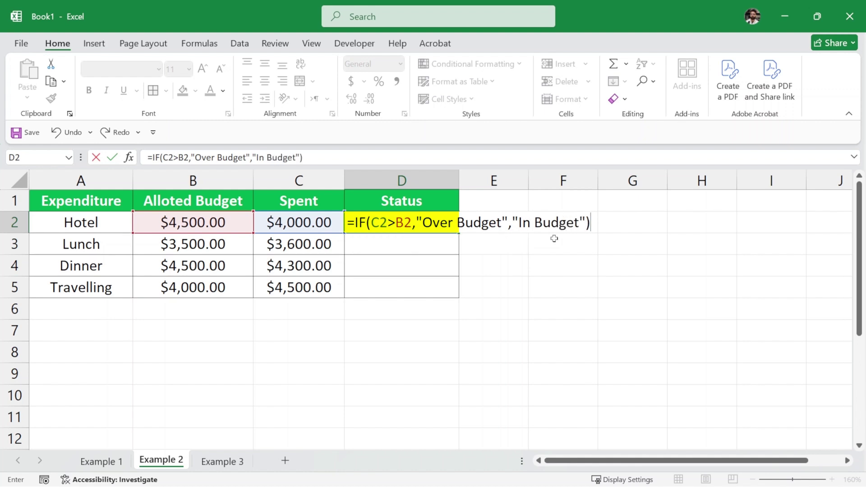
key(Return)
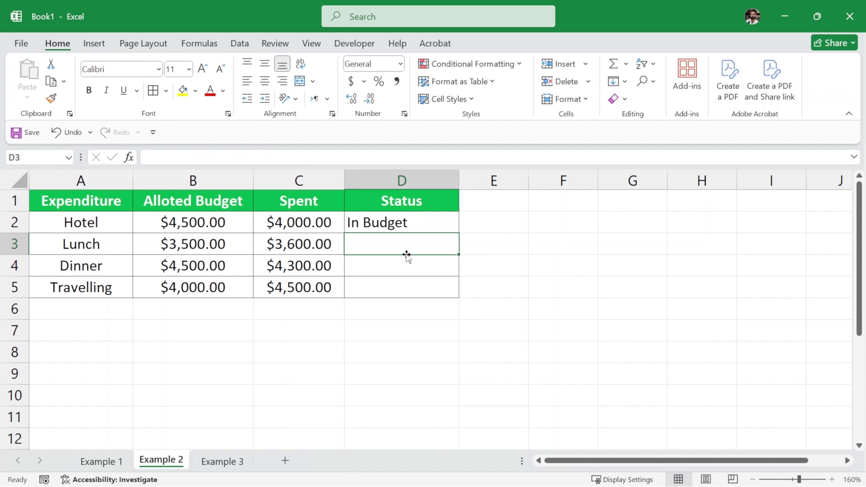
- Fill the status formula from D2 down through D5
click(429, 222)
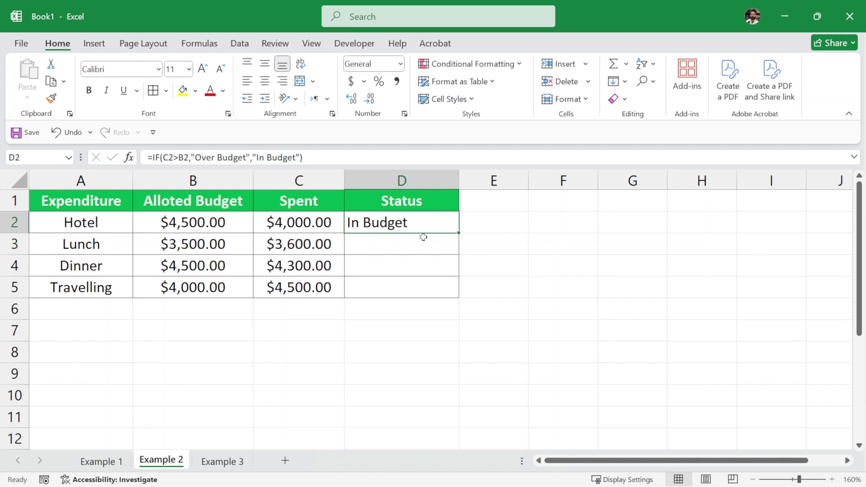
click(396, 242)
click(401, 267)
click(404, 291)
click(414, 239)
click(423, 220)
drag(458, 231, 460, 298)
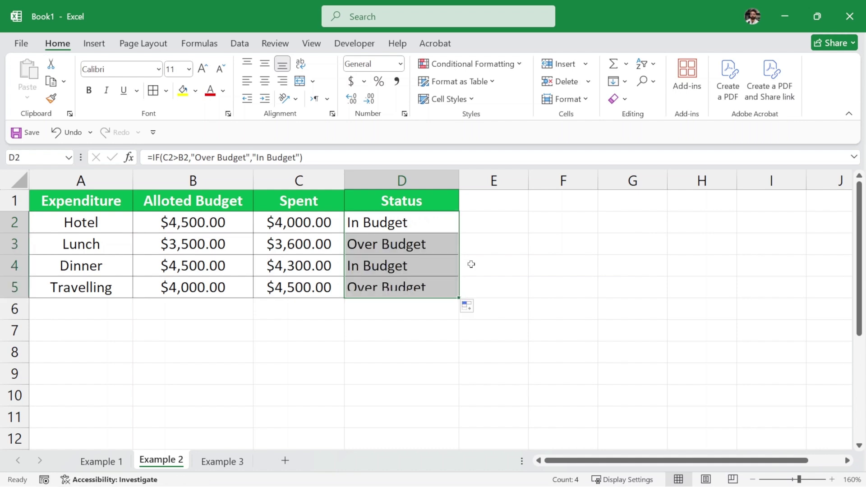
- Check the calculated status of the Hotel, Lunch, Dinner and Travelling rows against their budgets and spent amounts
click(516, 244)
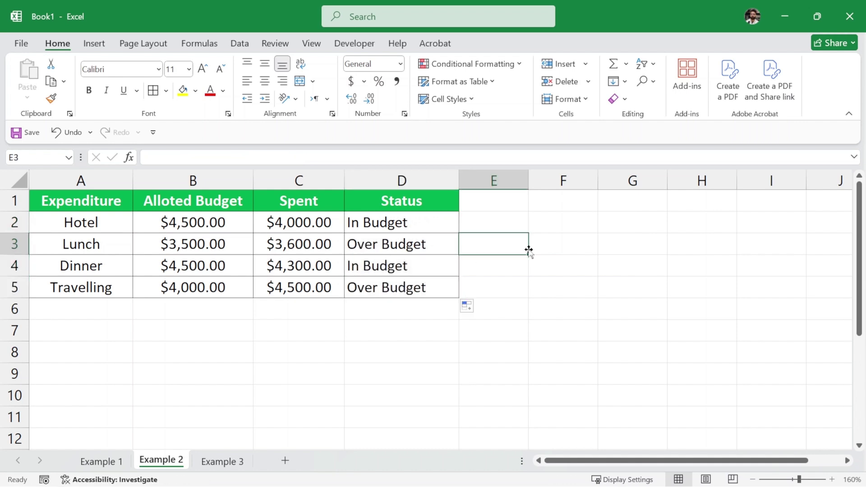
click(496, 220)
click(116, 223)
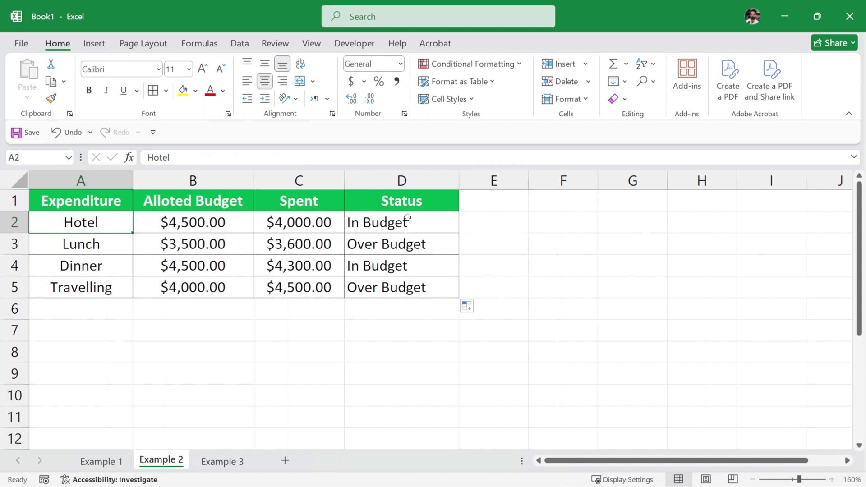
click(420, 225)
click(100, 253)
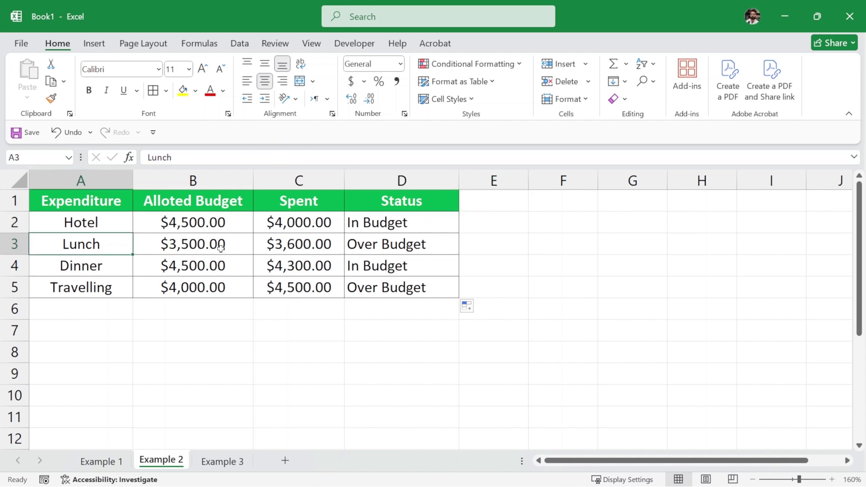
click(276, 246)
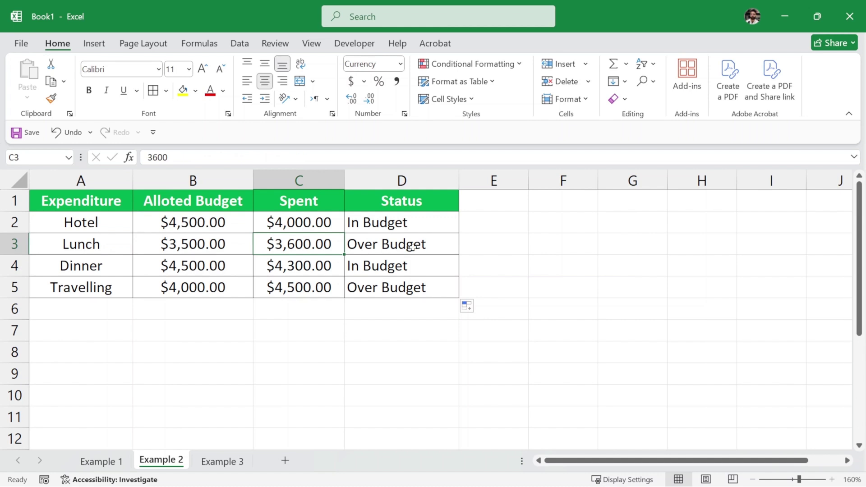
click(443, 243)
click(118, 270)
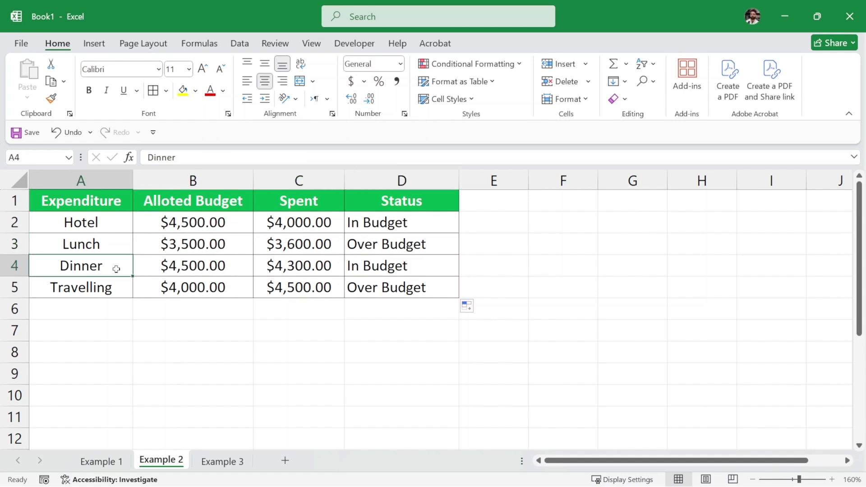
click(423, 270)
click(93, 289)
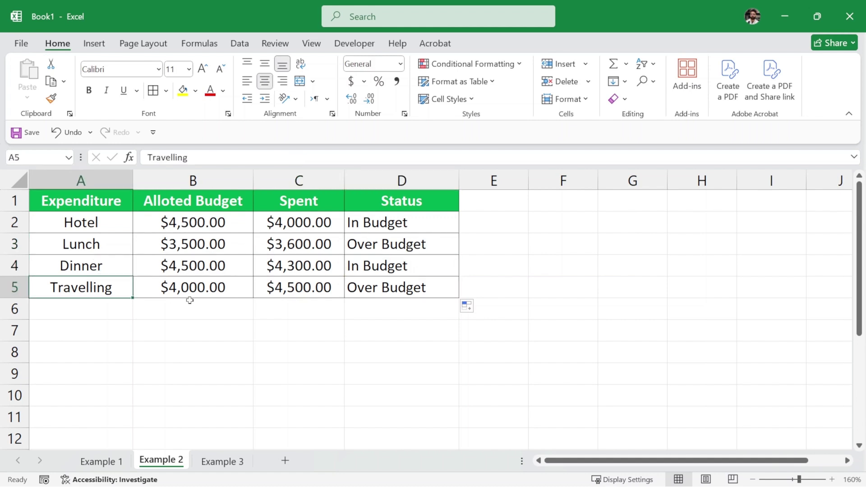
click(434, 289)
click(508, 285)
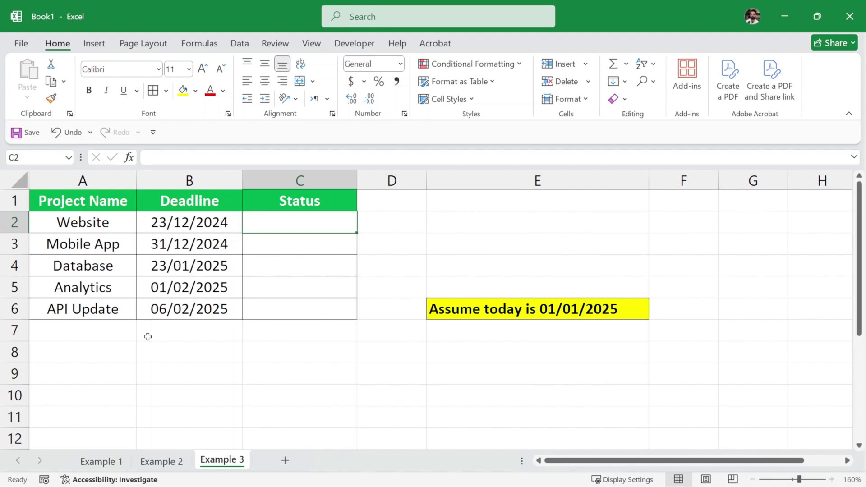
- Examine the Project Name, Deadline and Status headers and the empty status cells C2 to C6 on the Example 3 sheet
click(87, 200)
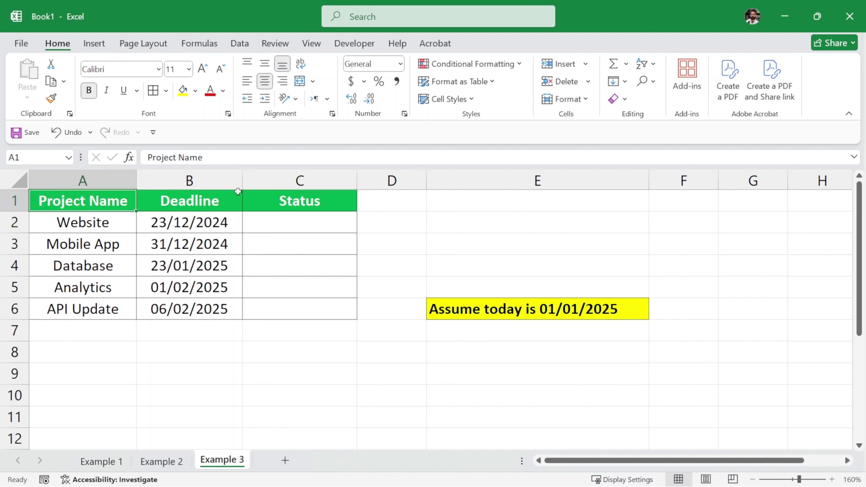
click(230, 205)
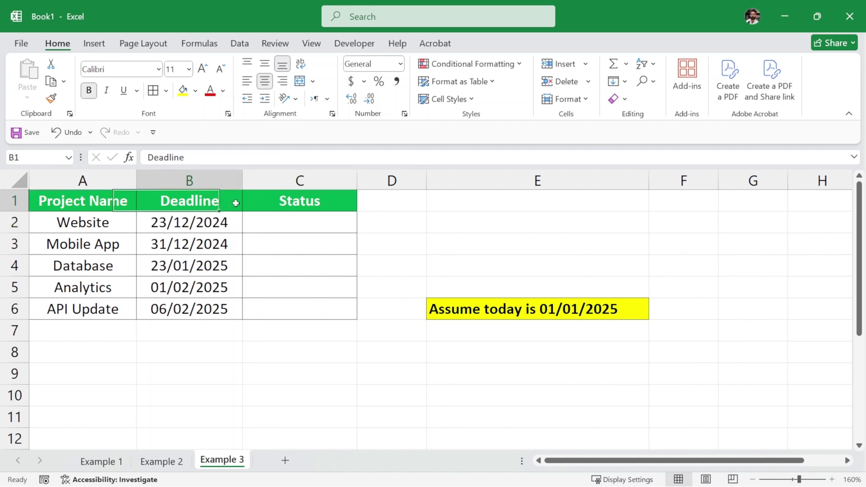
click(290, 208)
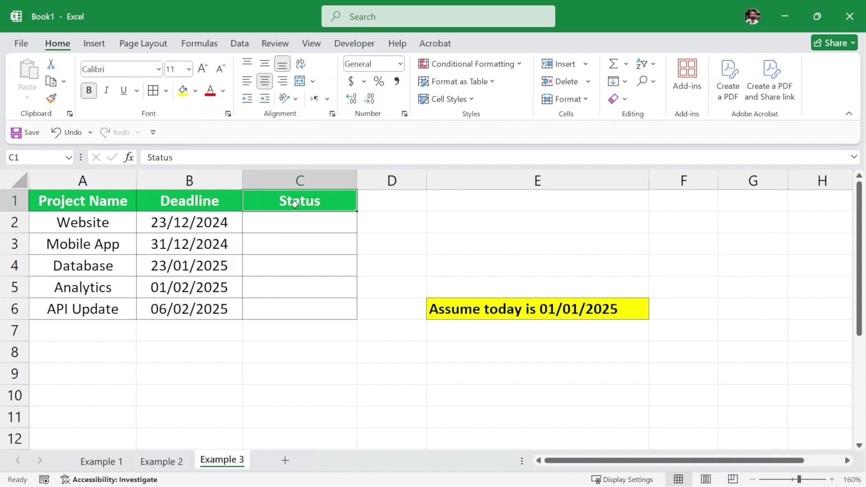
click(299, 224)
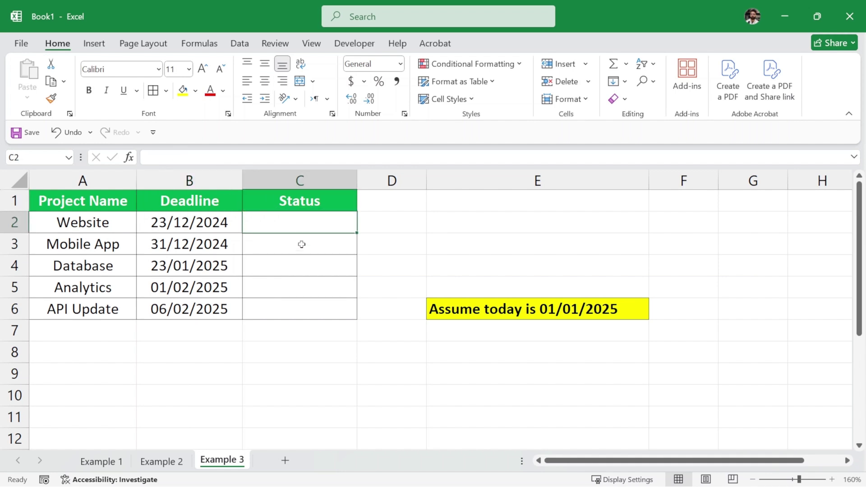
click(299, 246)
click(301, 266)
click(301, 296)
click(300, 307)
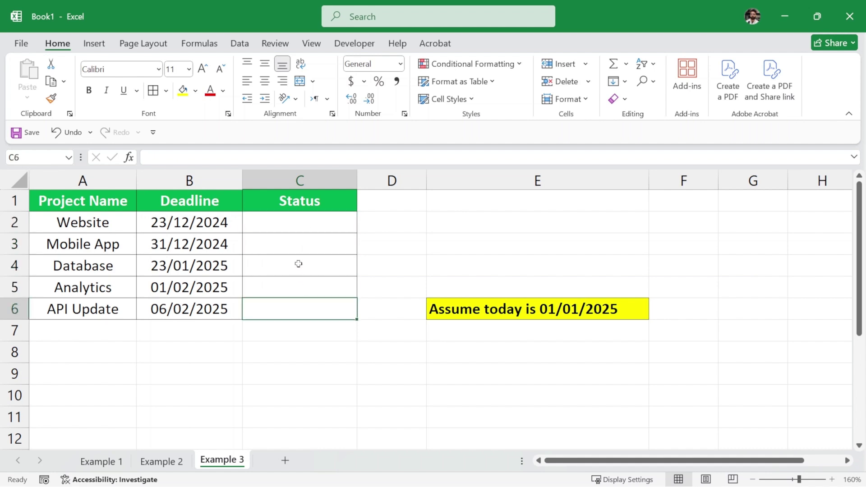
click(299, 263)
- Check the note in E6 giving the assumed current date and compare it with the Website project's deadline in B2
click(484, 310)
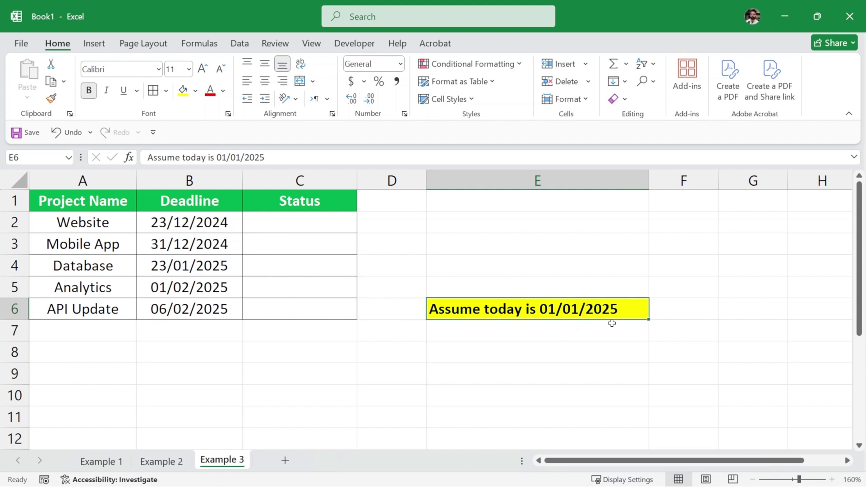
click(294, 225)
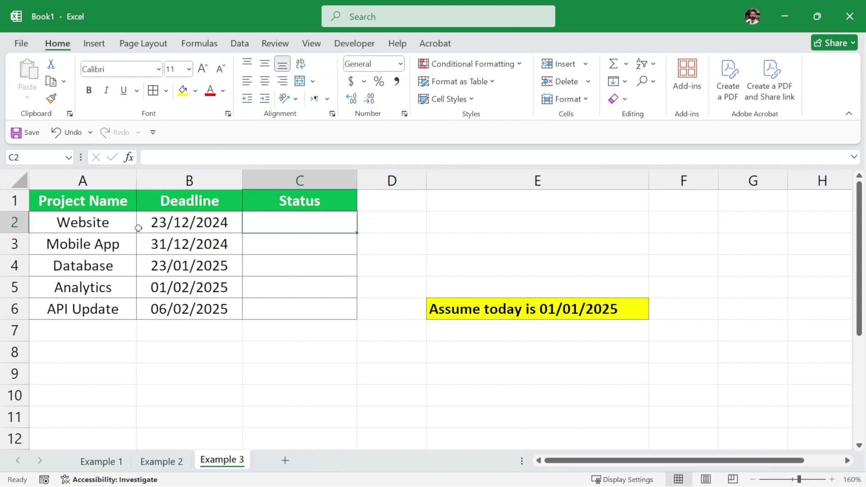
click(91, 224)
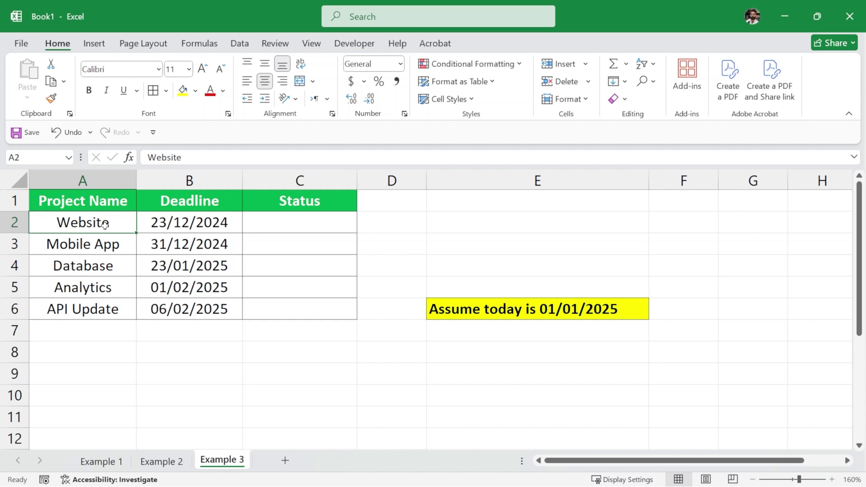
click(216, 222)
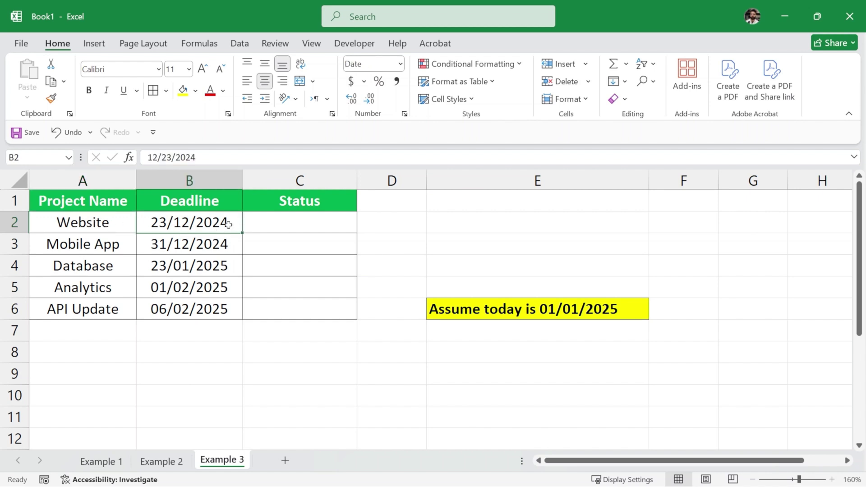
- Enter the text "Time is over" as the status of the Website and Mobile App projects in C2 and C3
double_click(288, 222)
text(Time is over)
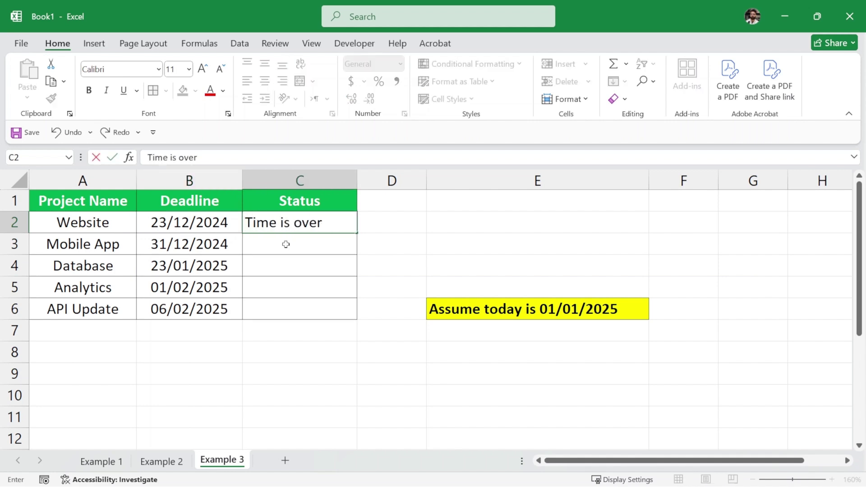
key(Return)
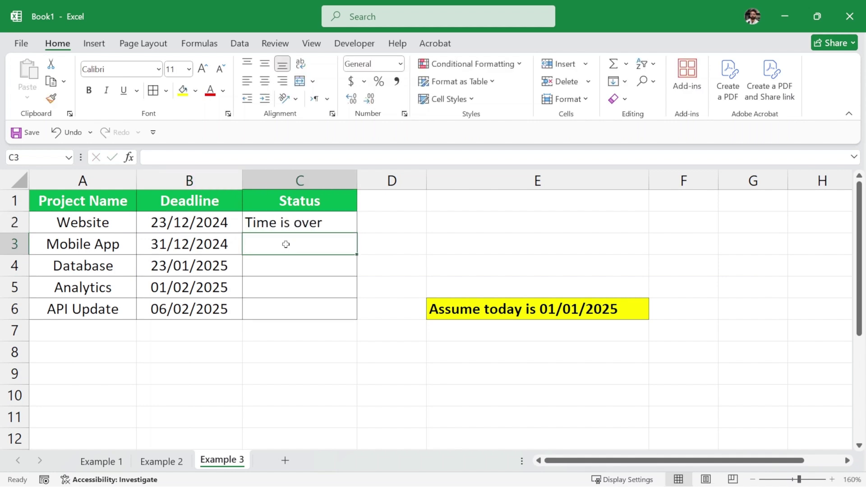
click(328, 229)
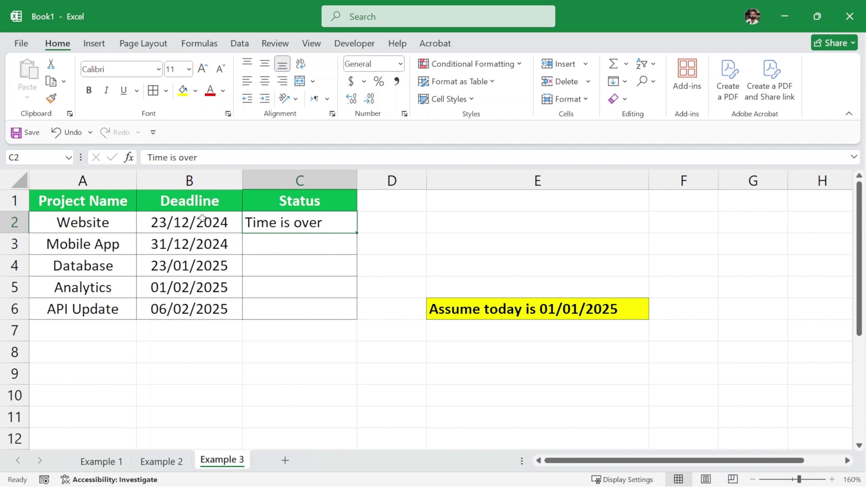
click(636, 308)
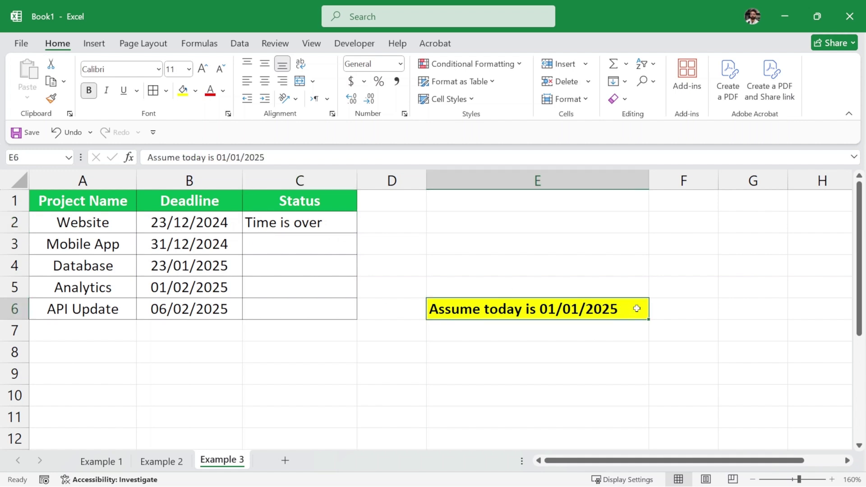
click(288, 243)
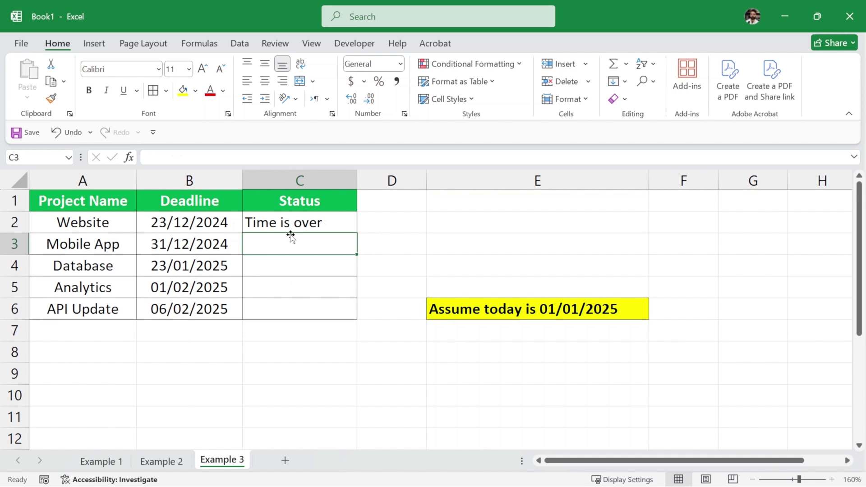
text(Time is over)
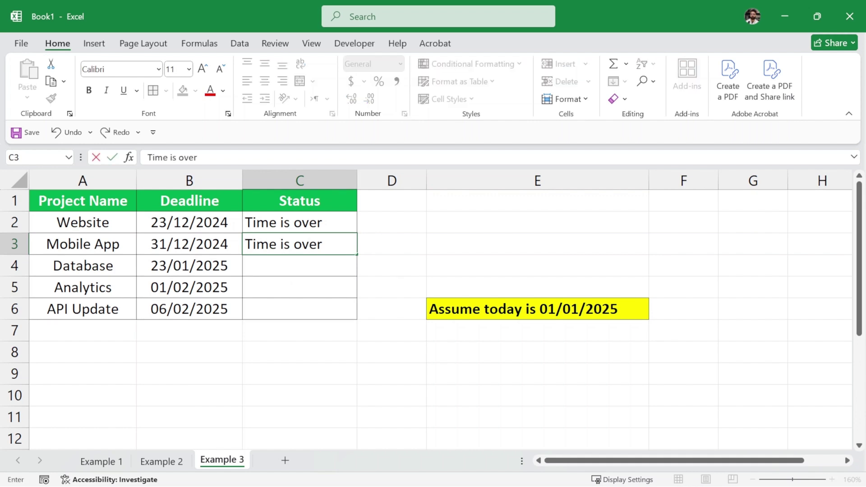
key(Return)
- Check the Database project's deadline in B4 and enter the text "We have time" as its status in C4
click(93, 271)
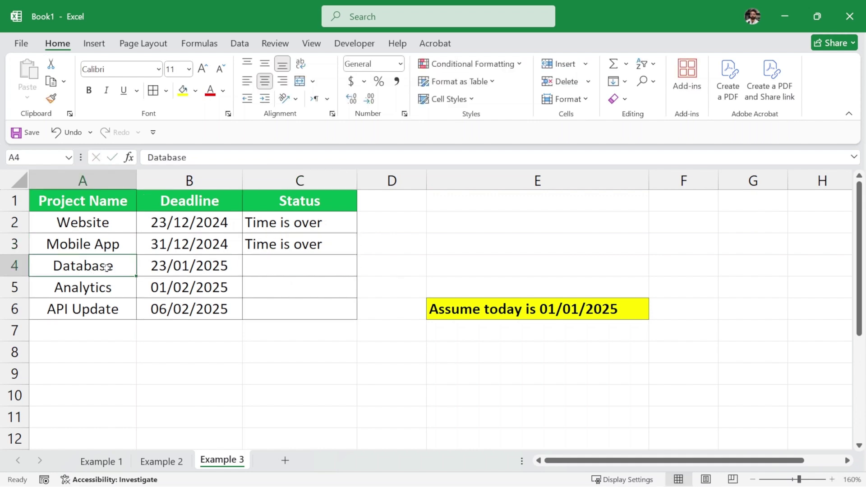
click(234, 270)
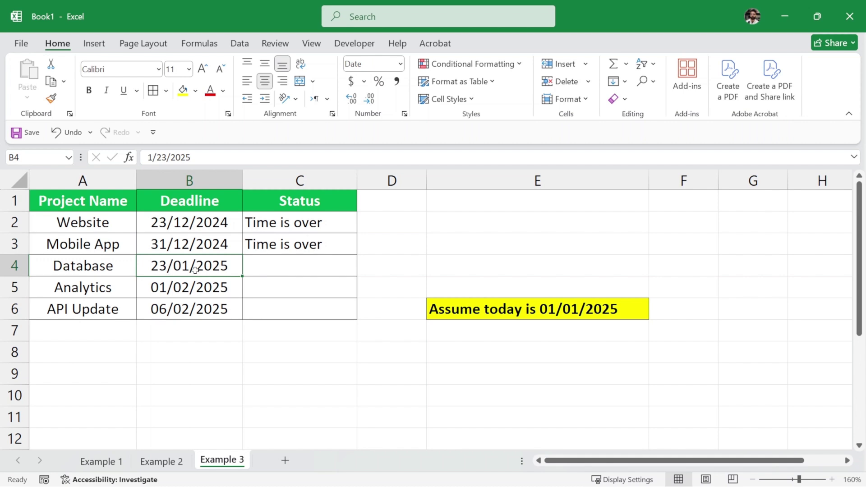
click(296, 266)
text(We have)
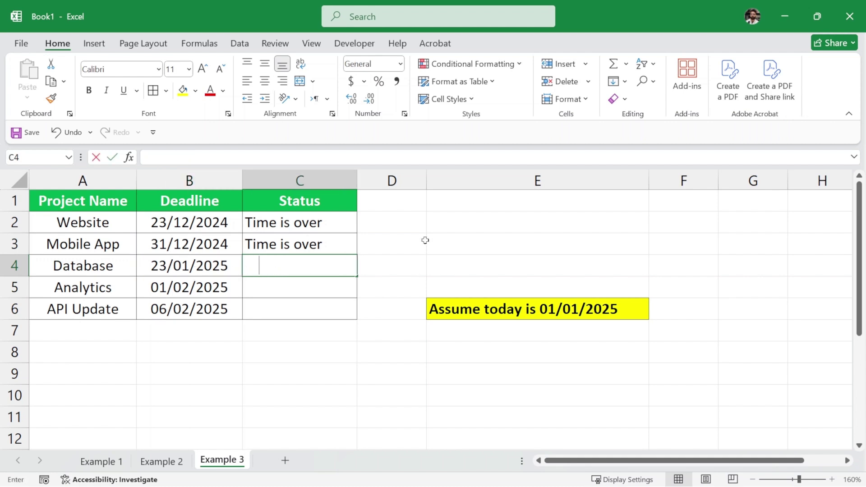
text( time)
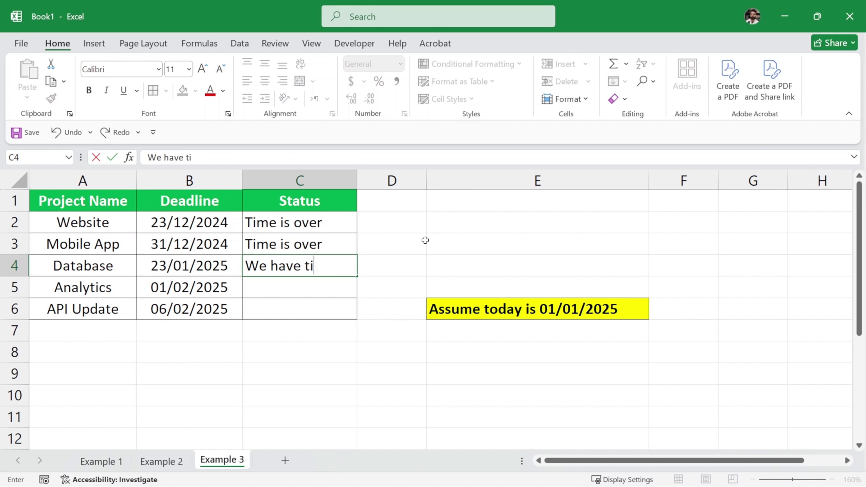
key(Return)
- Clear the manually entered status texts from cells C2, C3 and C4
click(325, 266)
click(336, 289)
click(344, 259)
click(332, 239)
click(335, 223)
click(334, 244)
click(336, 269)
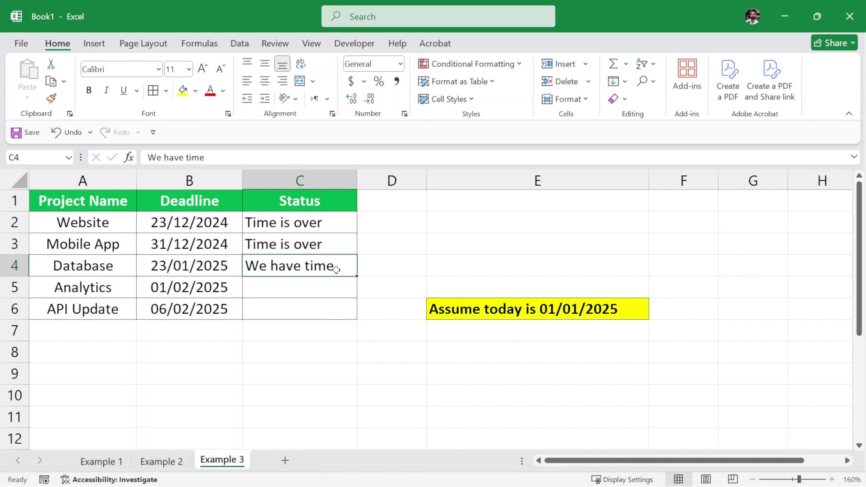
click(344, 246)
click(344, 230)
key(Delete)
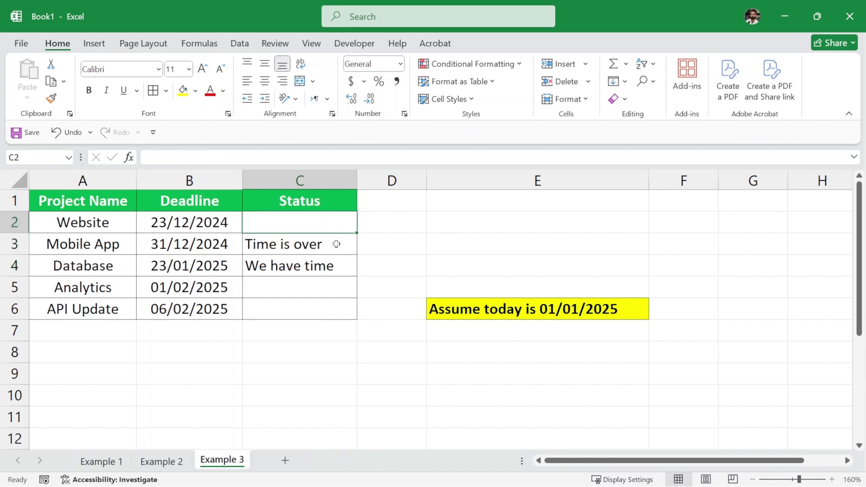
click(337, 241)
key(Delete)
click(332, 271)
key(Delete)
- Start an IF formula in C2 with the logical test B2<=DATEVALUE("1/1/2025")
click(300, 227)
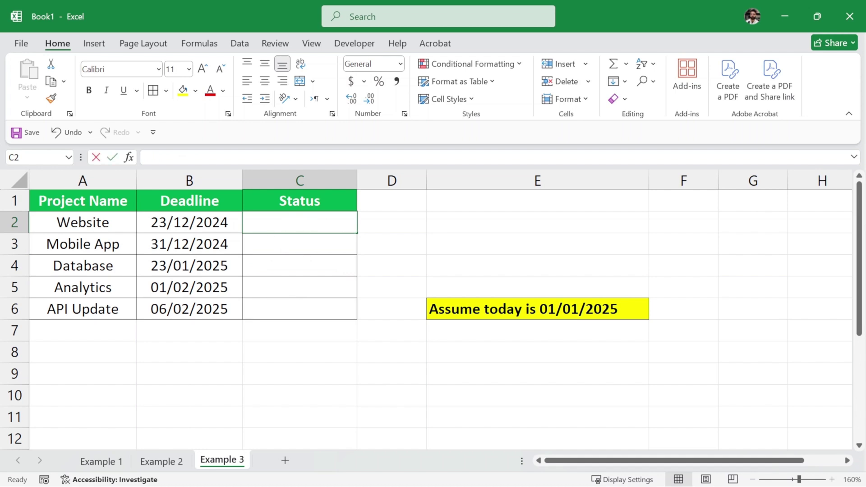
text(=)
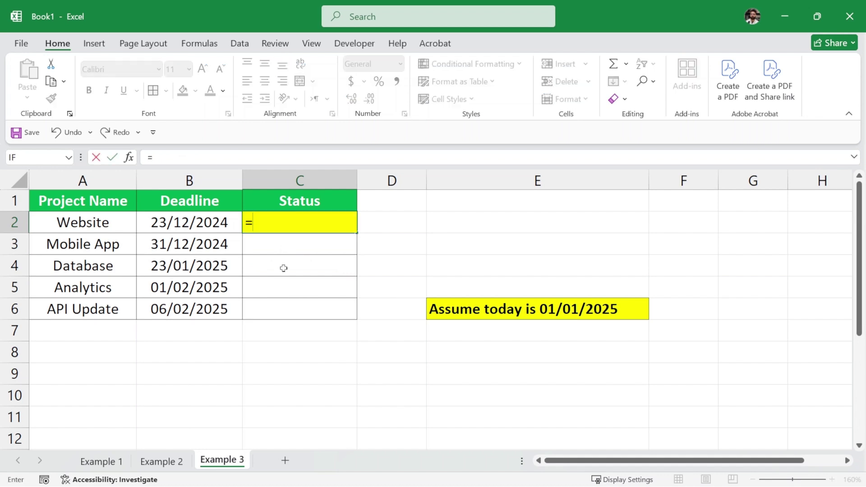
text(if()
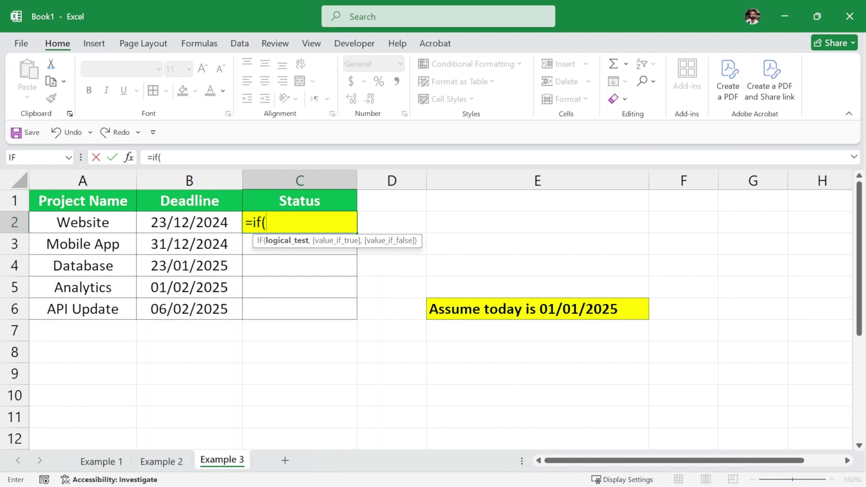
click(230, 224)
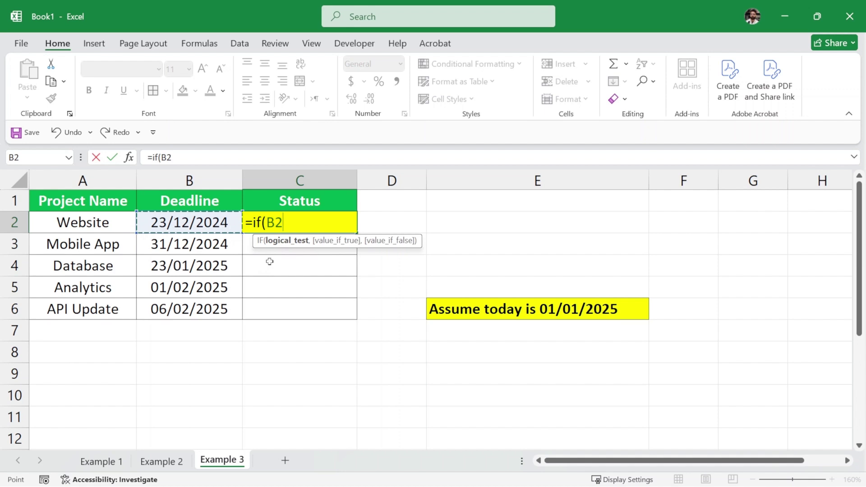
text(<=)
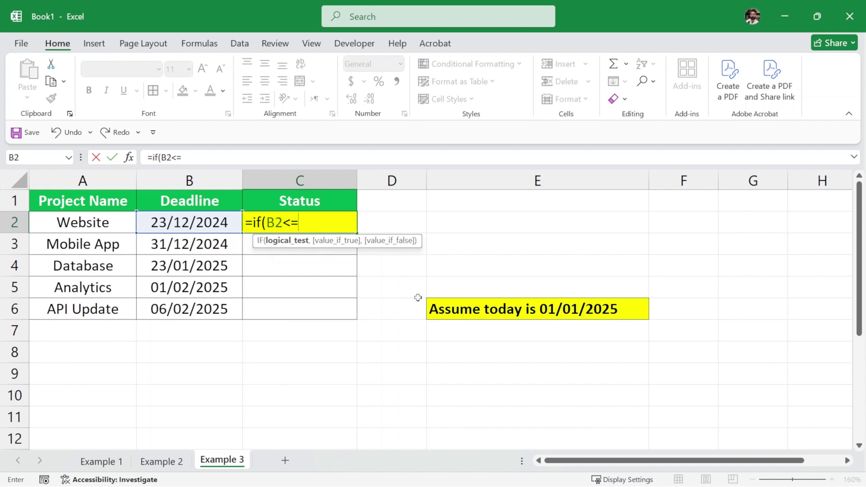
text(DATEVALUE)
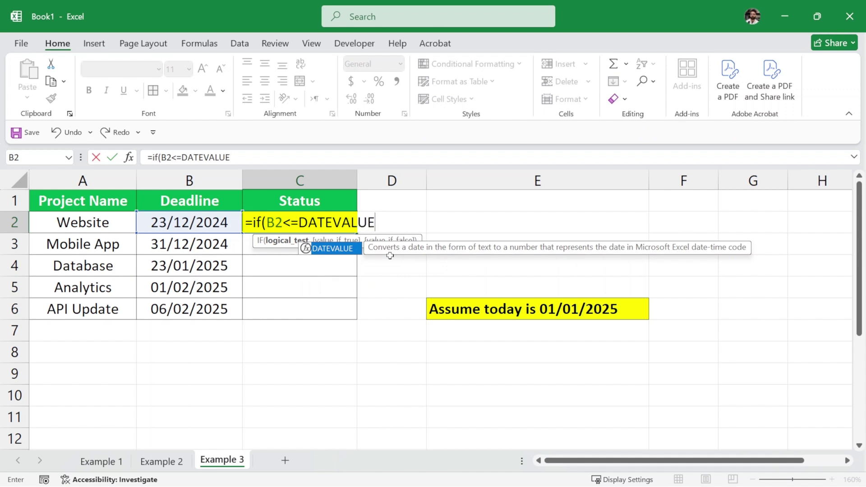
text(()
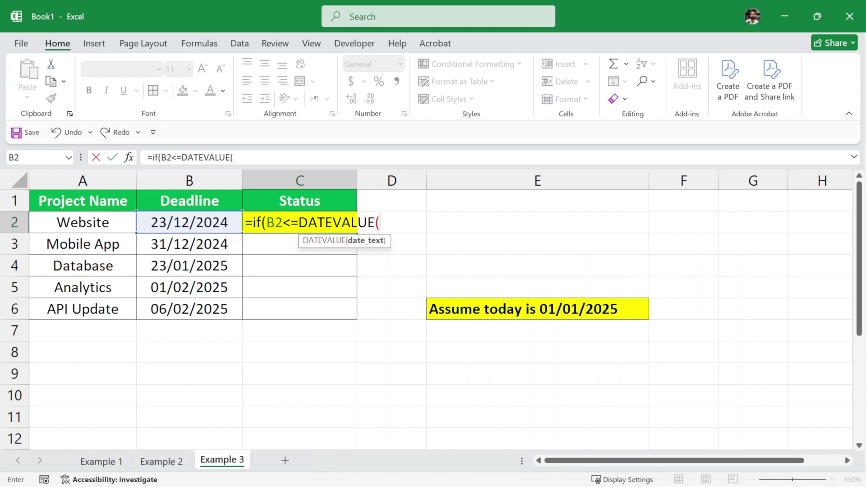
text("1/1/202)
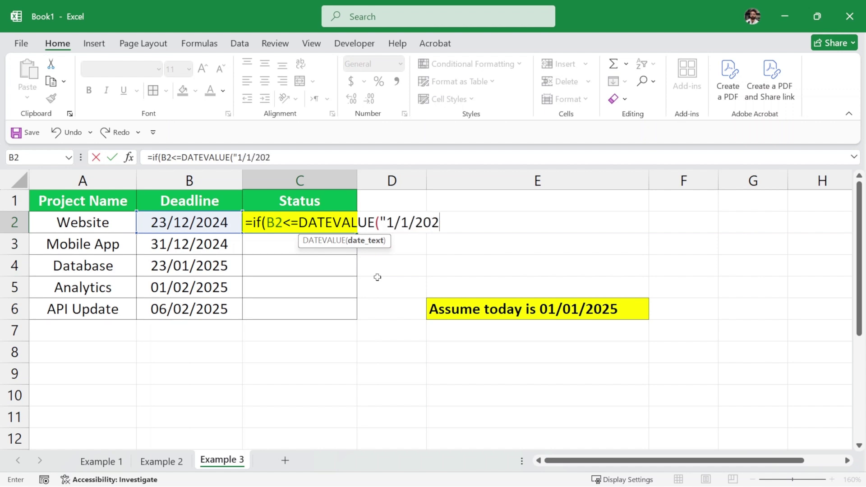
text(5"))
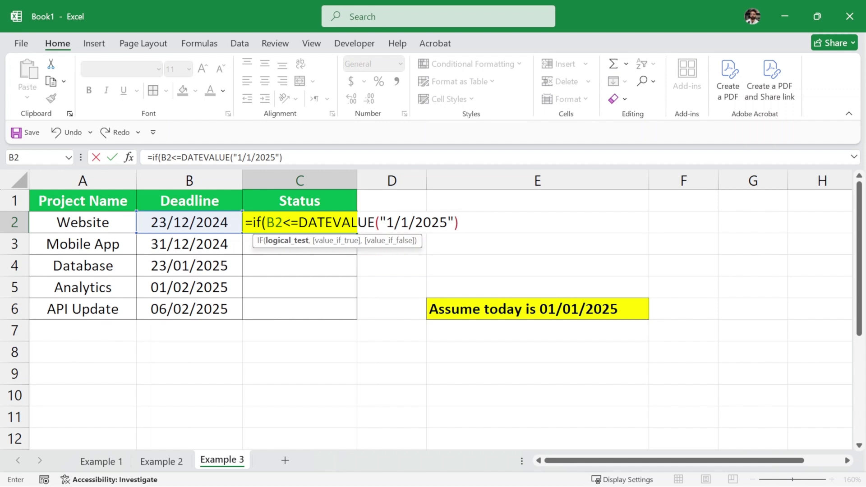
text(,)
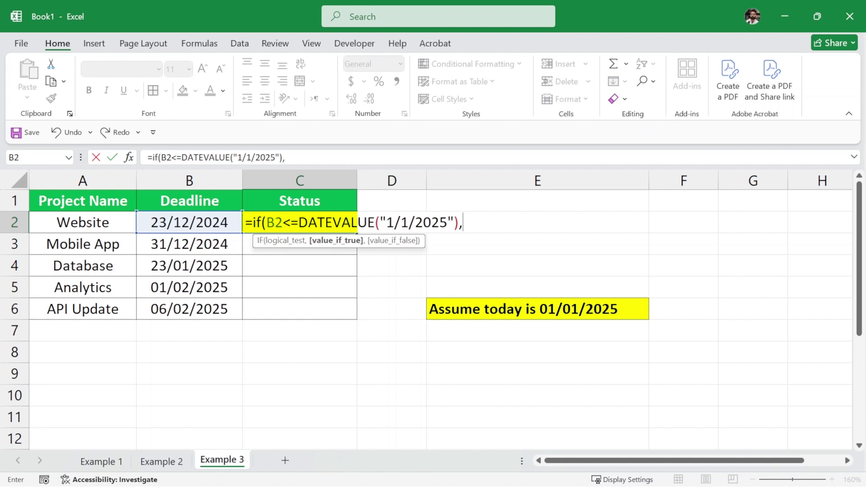
- Complete the IF formula in C2 with "Time is over" as the true value and "We have Time" as the false value
text("TIME)
key(BackSpace)
key(BackSpace)
key(BackSpace)
text(ime is )
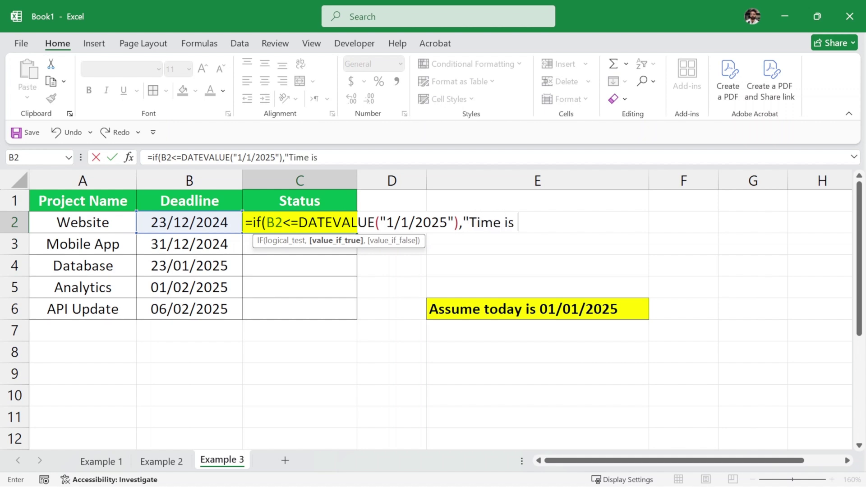
text(over",)
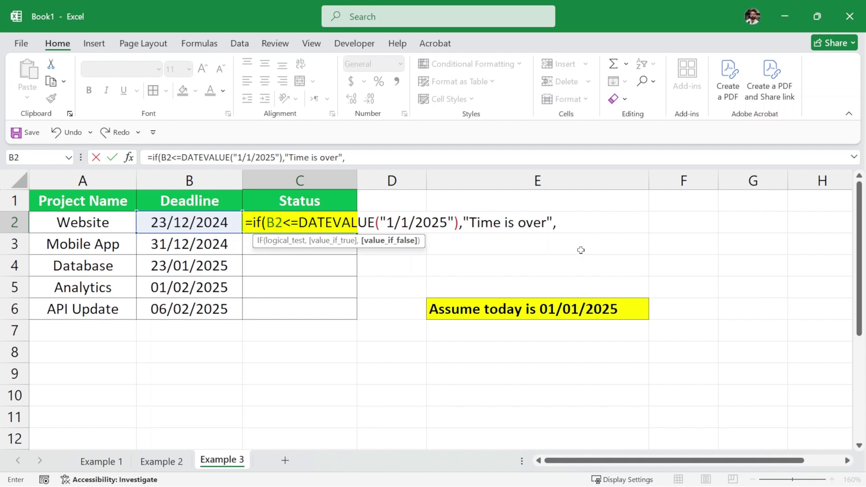
text("We have Time")
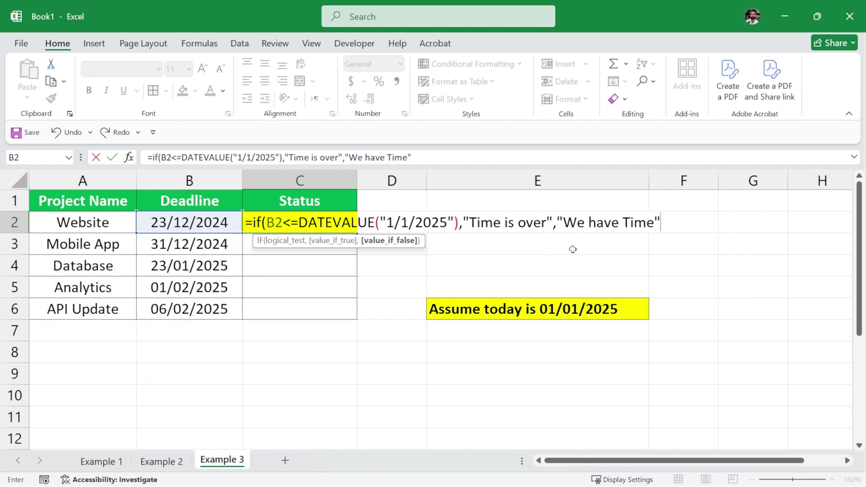
text())
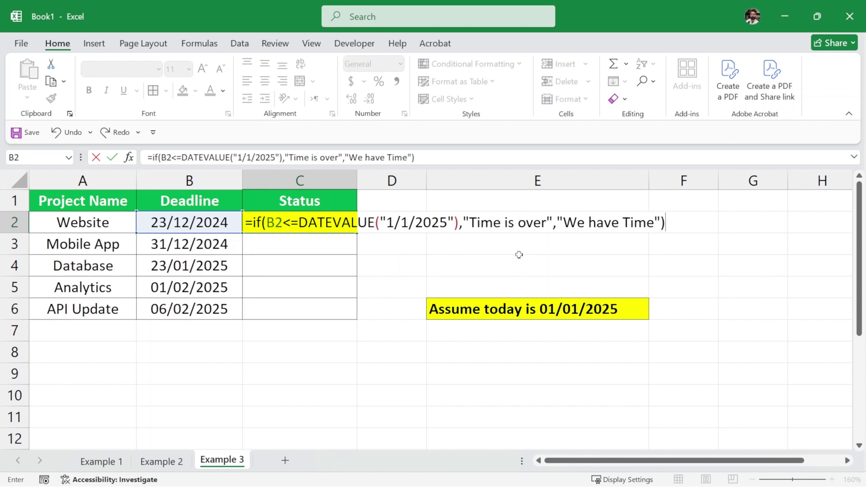
key(Return)
- Fill the deadline status formula from C2 down through C6
click(331, 221)
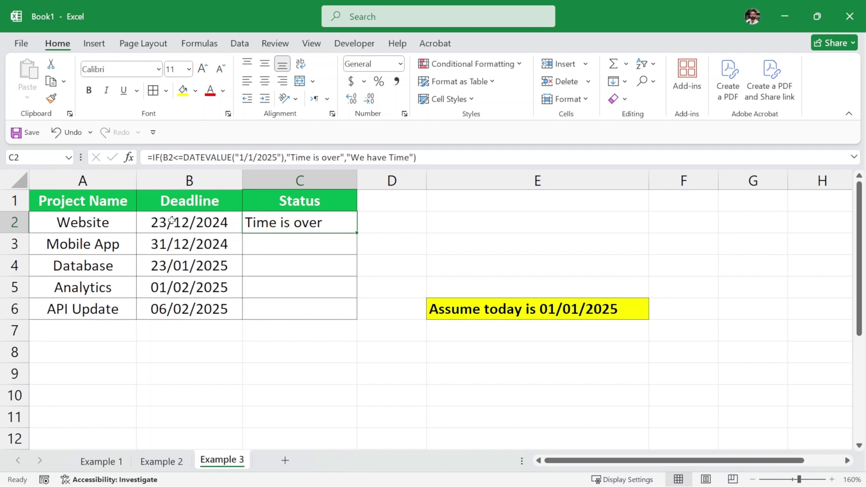
click(320, 243)
click(318, 269)
click(322, 246)
click(323, 223)
drag(356, 232, 354, 311)
click(418, 251)
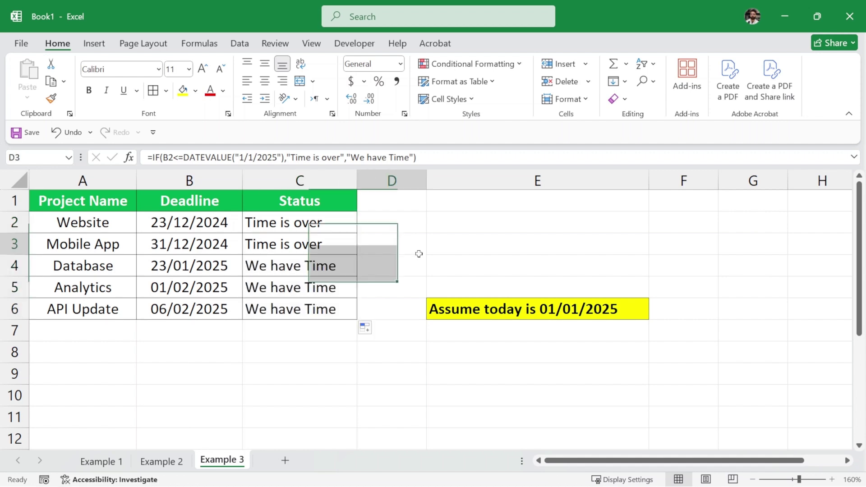
click(416, 227)
- Check the calculated statuses of the five projects from Website to API Update
click(118, 228)
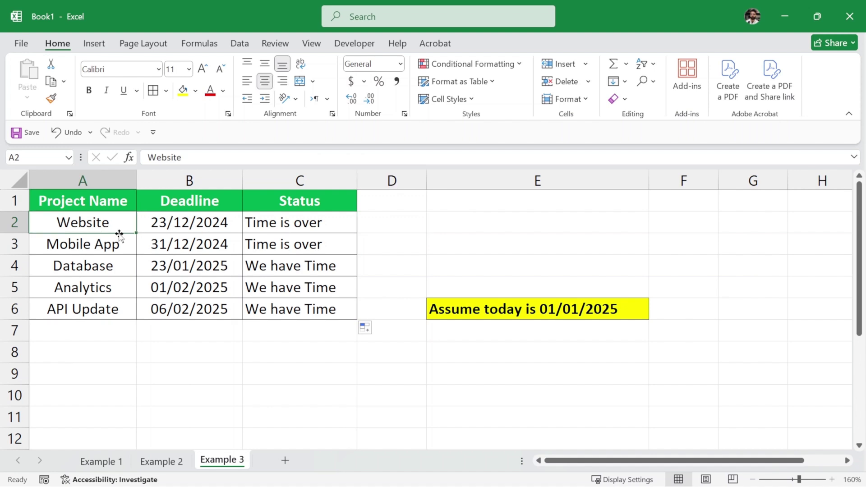
click(118, 247)
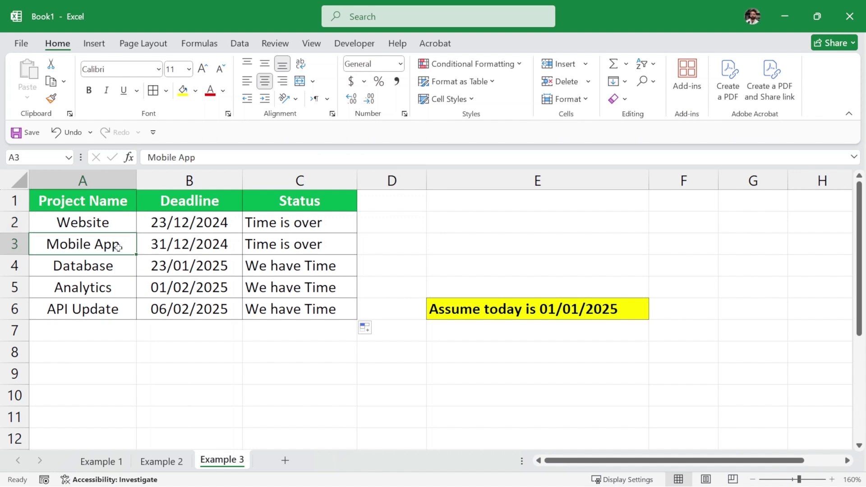
click(118, 270)
click(118, 290)
click(127, 306)
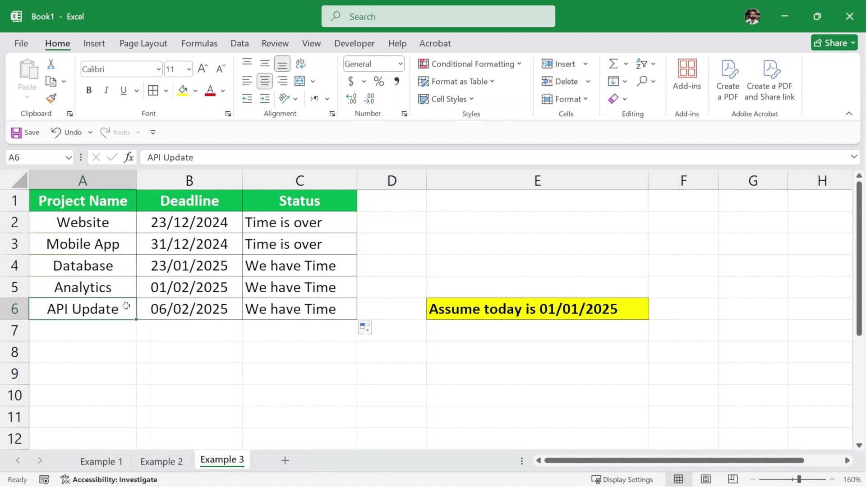
click(393, 270)
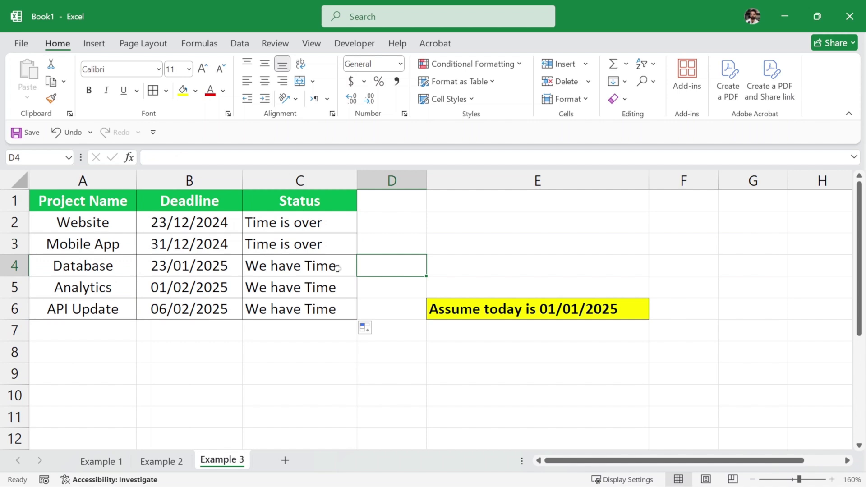